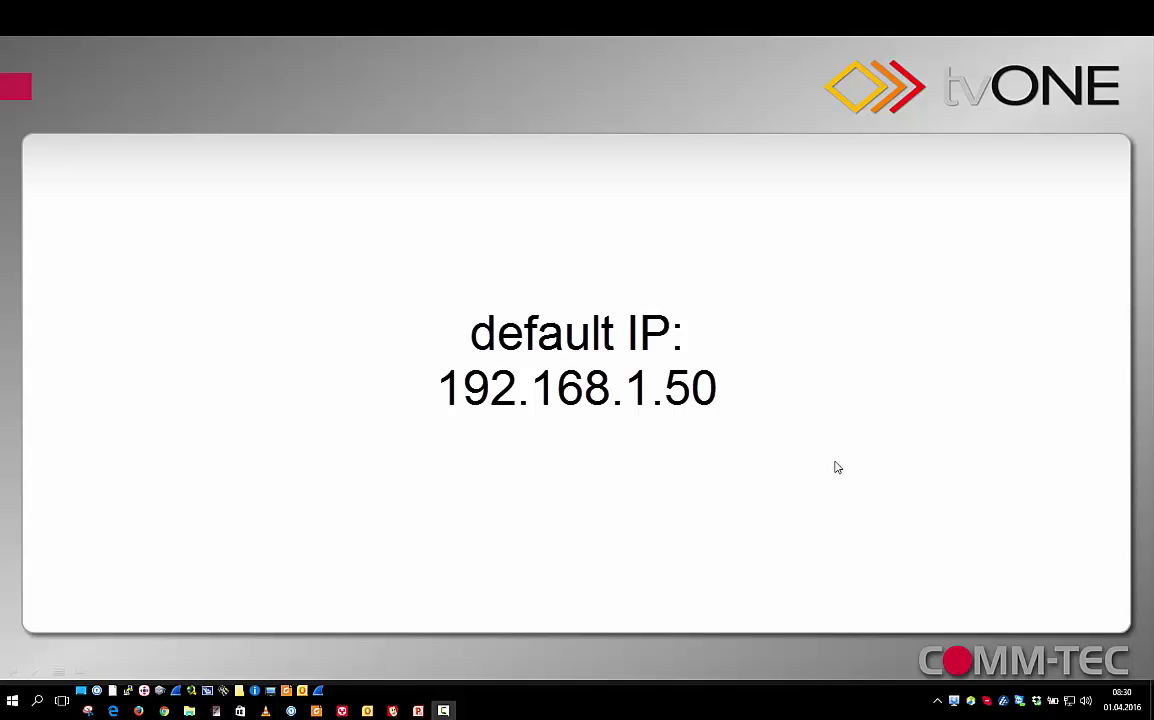
Launch CDPS_tvONE.exe from the Tastenfeld folder and find the 1T-CL-322-EU at 192.168.1.50.
click(189, 711)
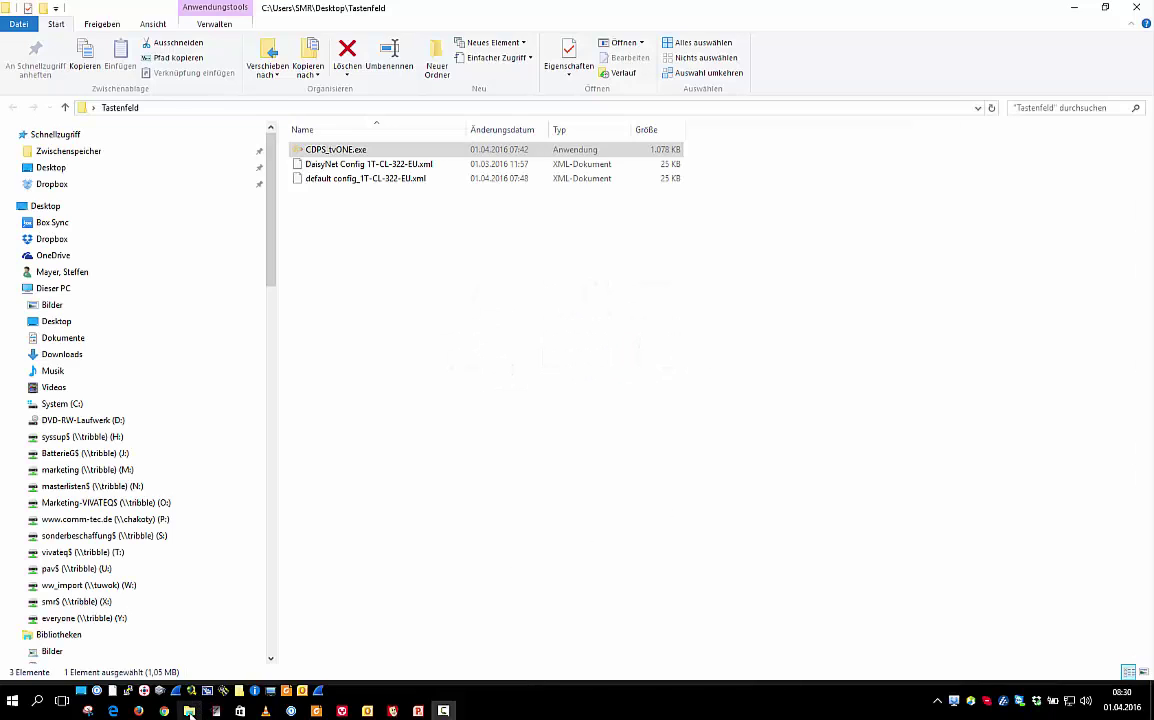
double_click(336, 151)
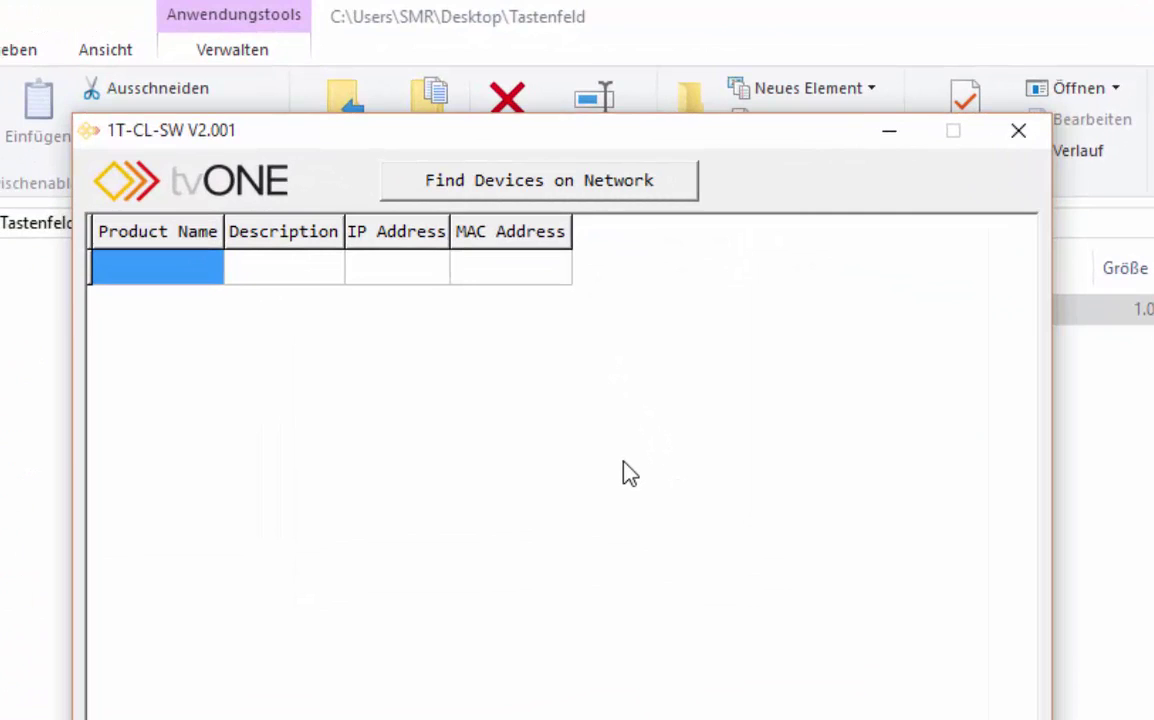
click(510, 188)
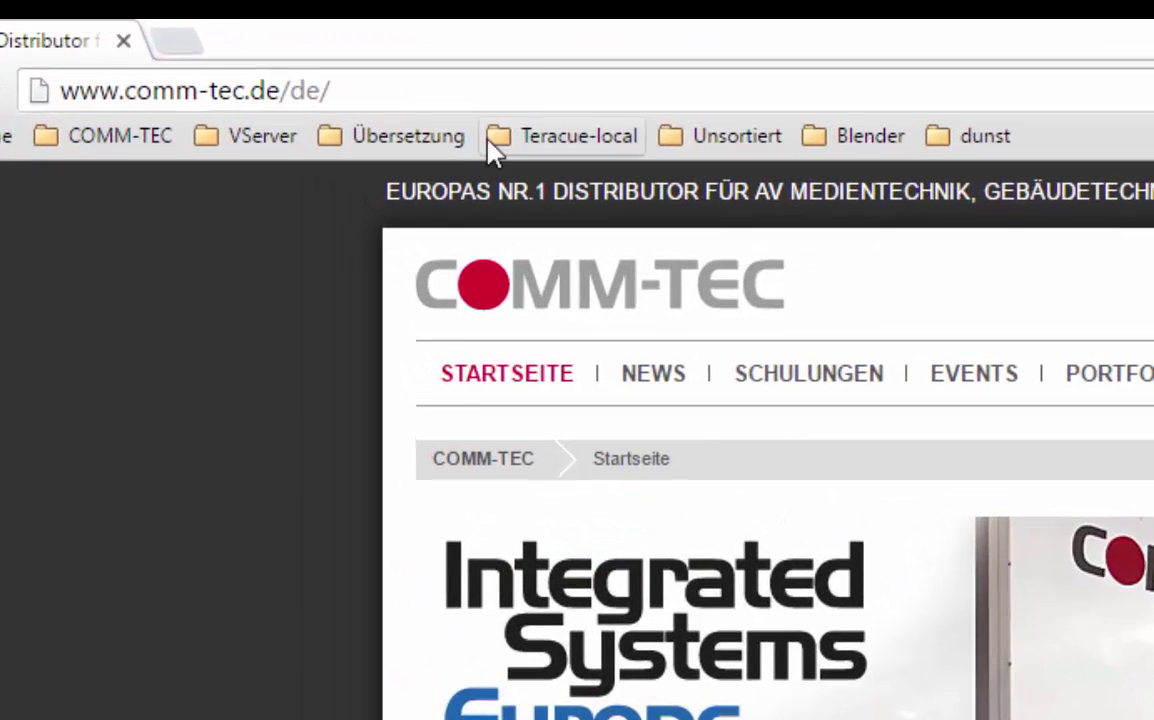
click(541, 90)
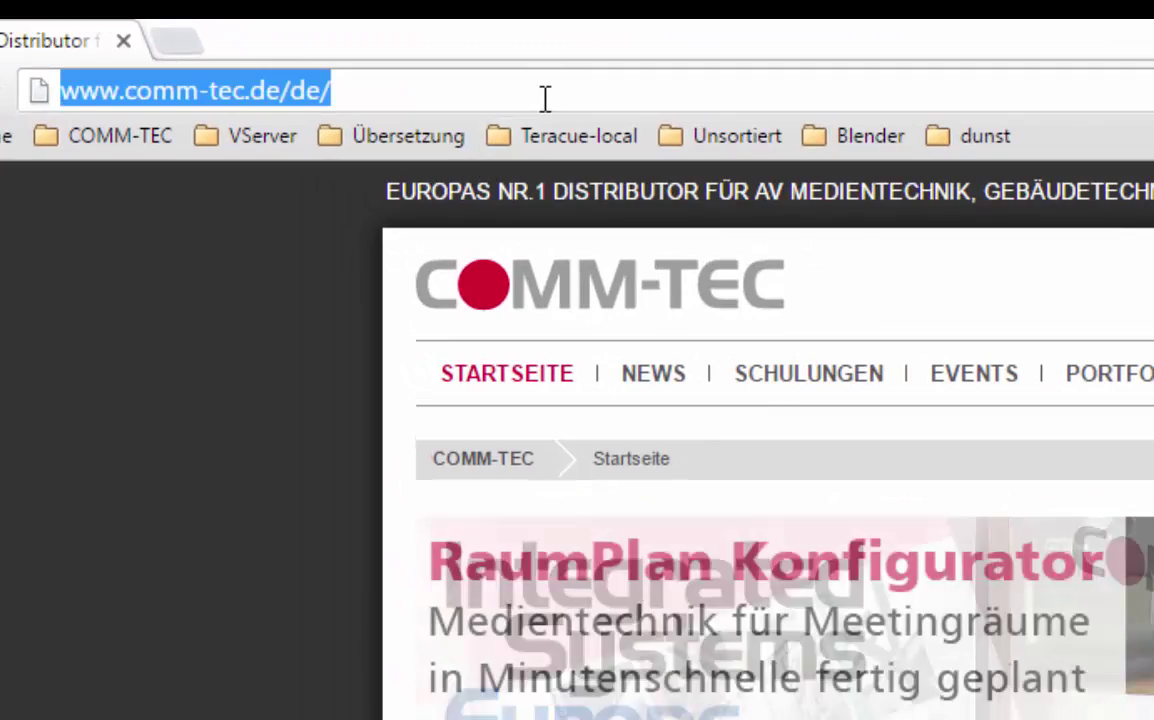
Open 192.168.1.50 in the browser, log in with the device credentials, and decline saving the password.
text(192.168.1.50)
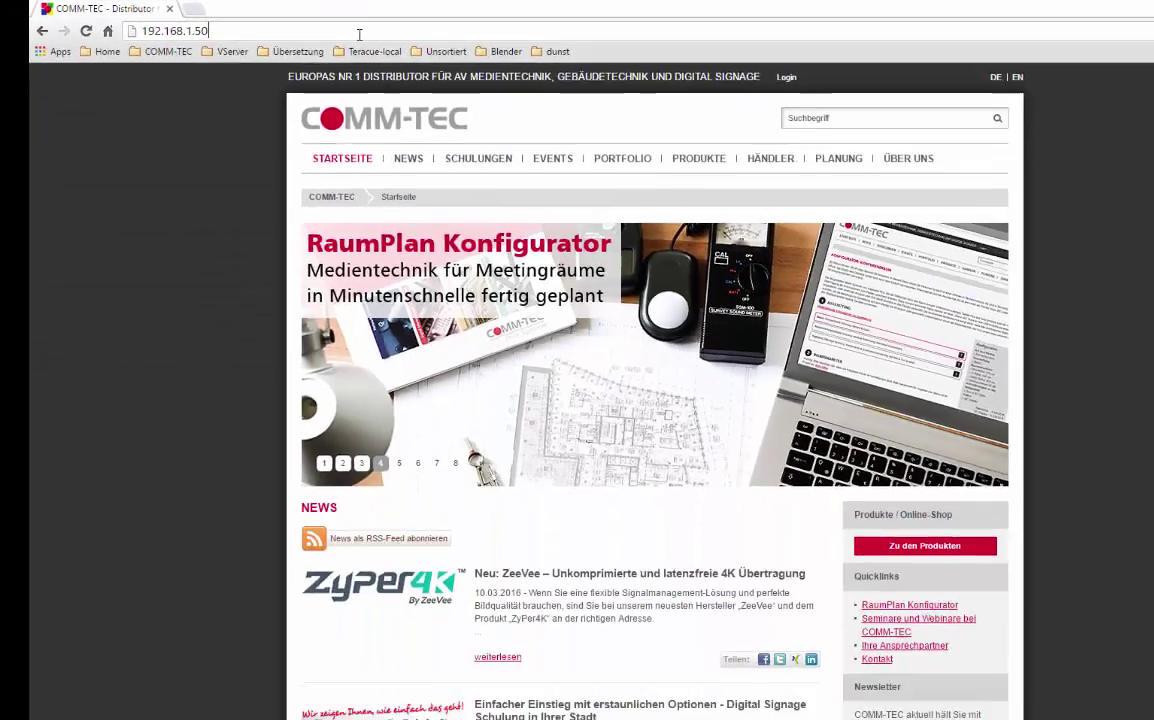
key(Return)
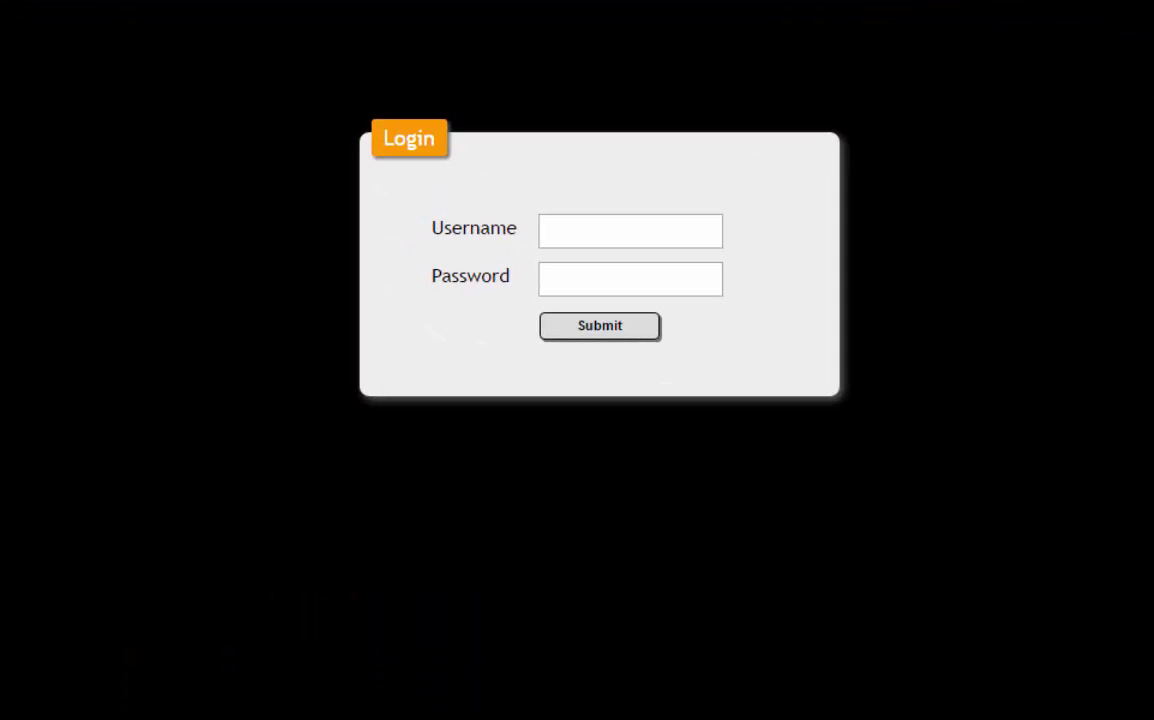
click(652, 235)
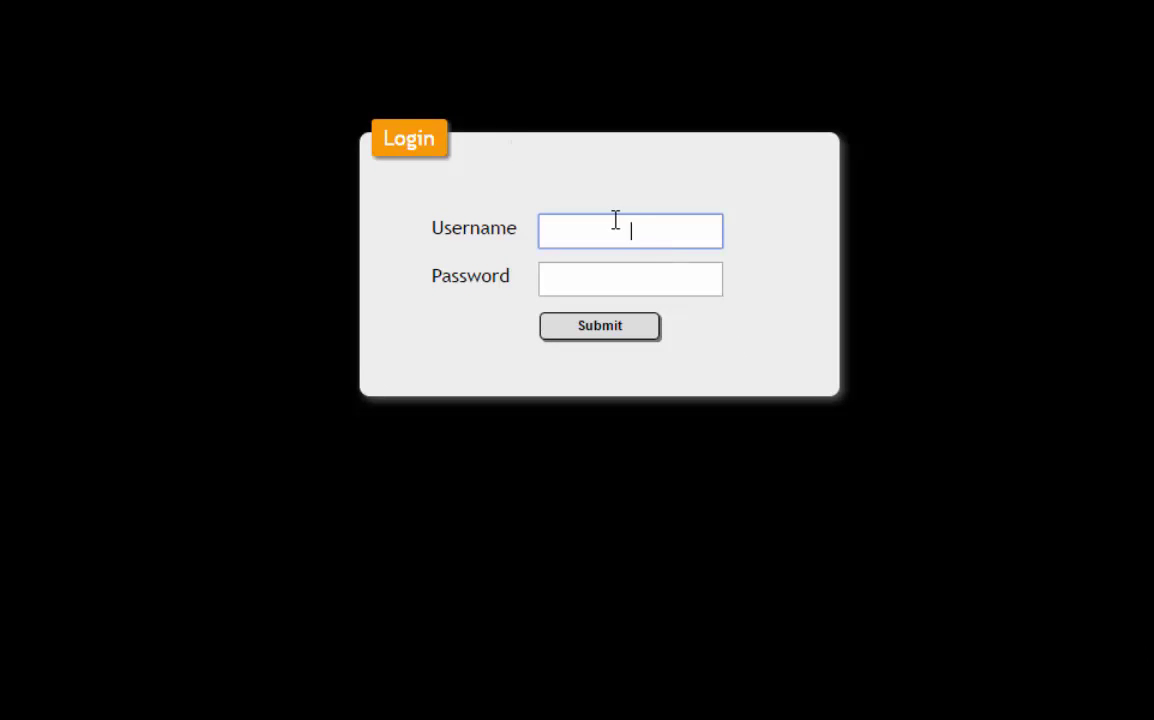
key(Tab)
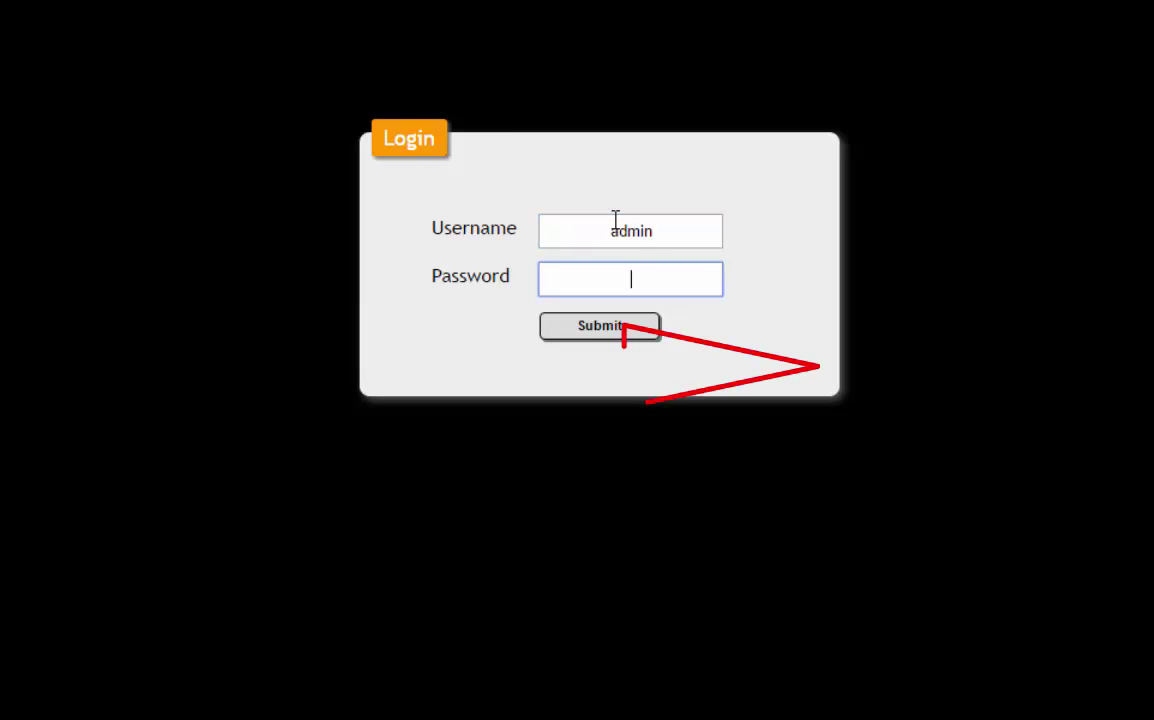
click(591, 329)
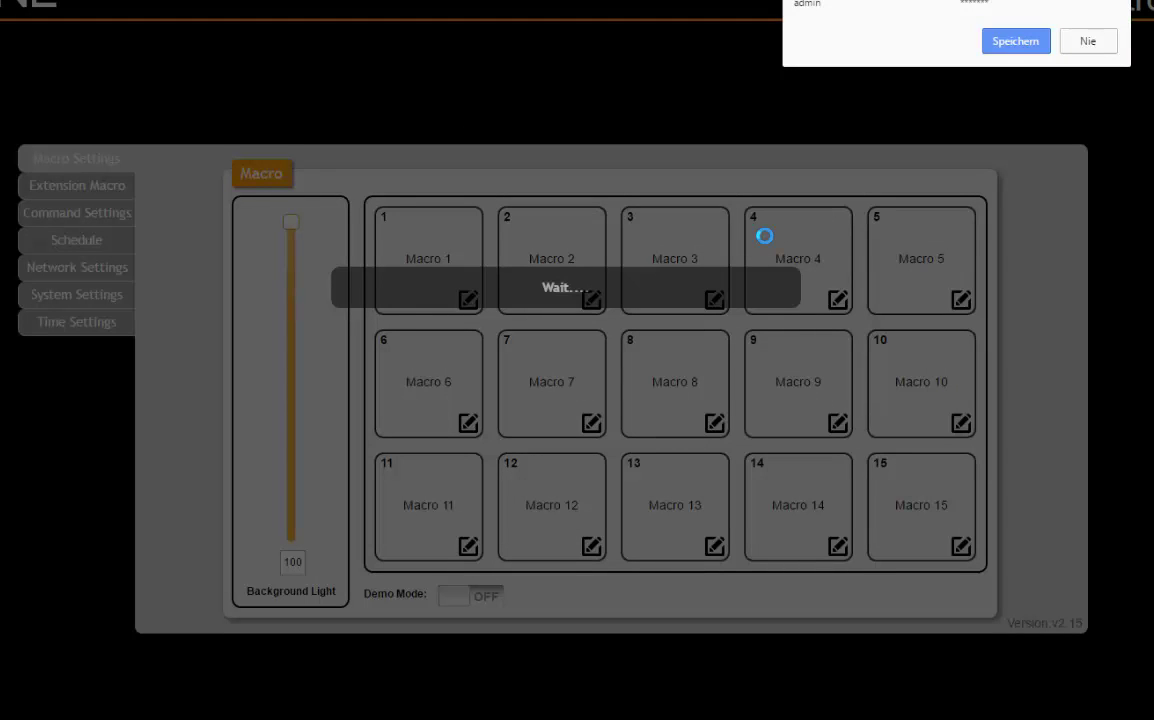
click(1104, 46)
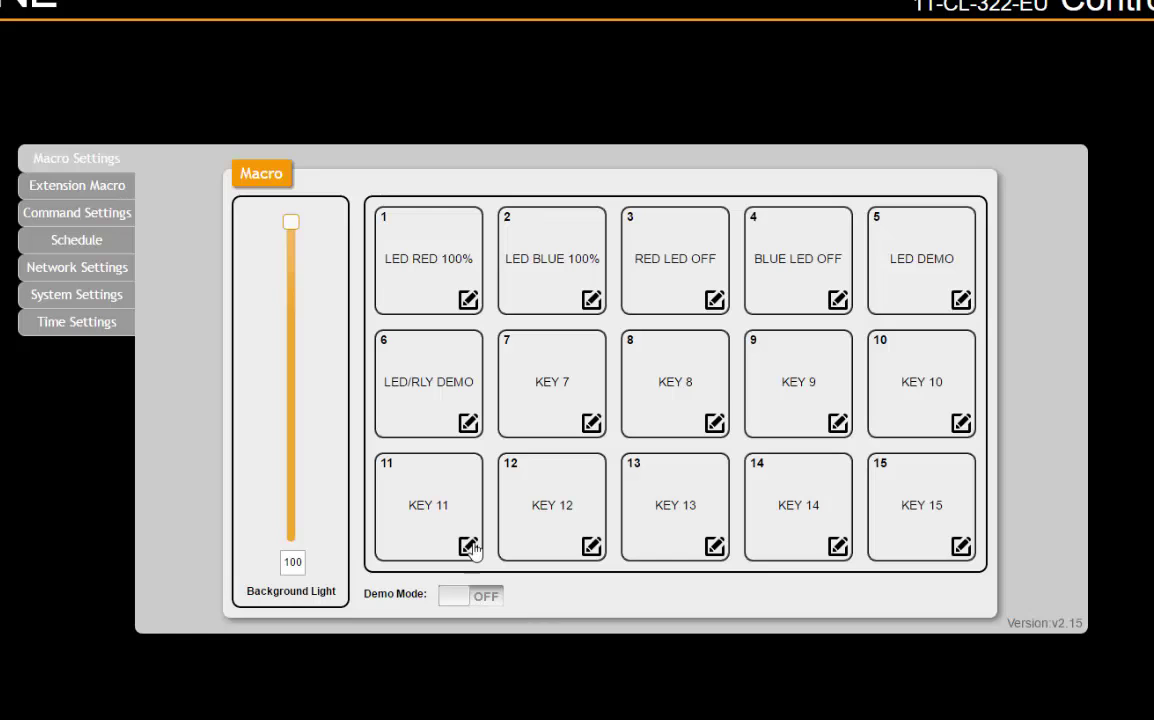
Check the existing macro keys' command tooltips, then bring up the Command Settings list.
mouse_move(453, 307)
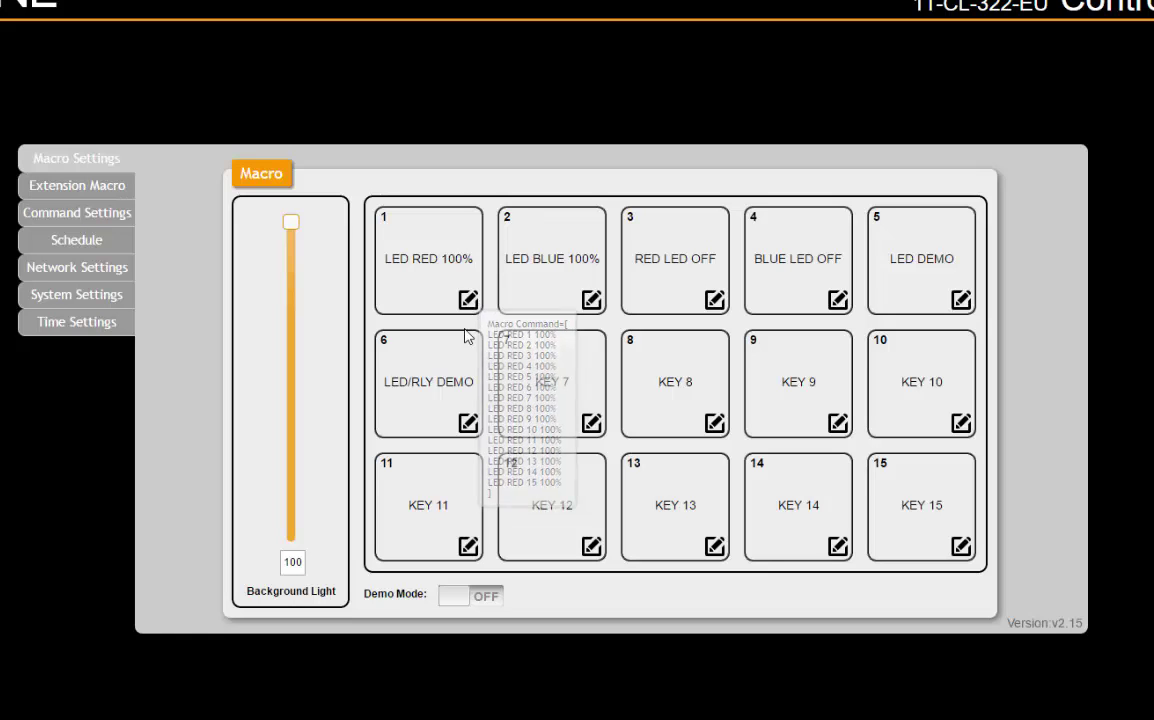
click(72, 219)
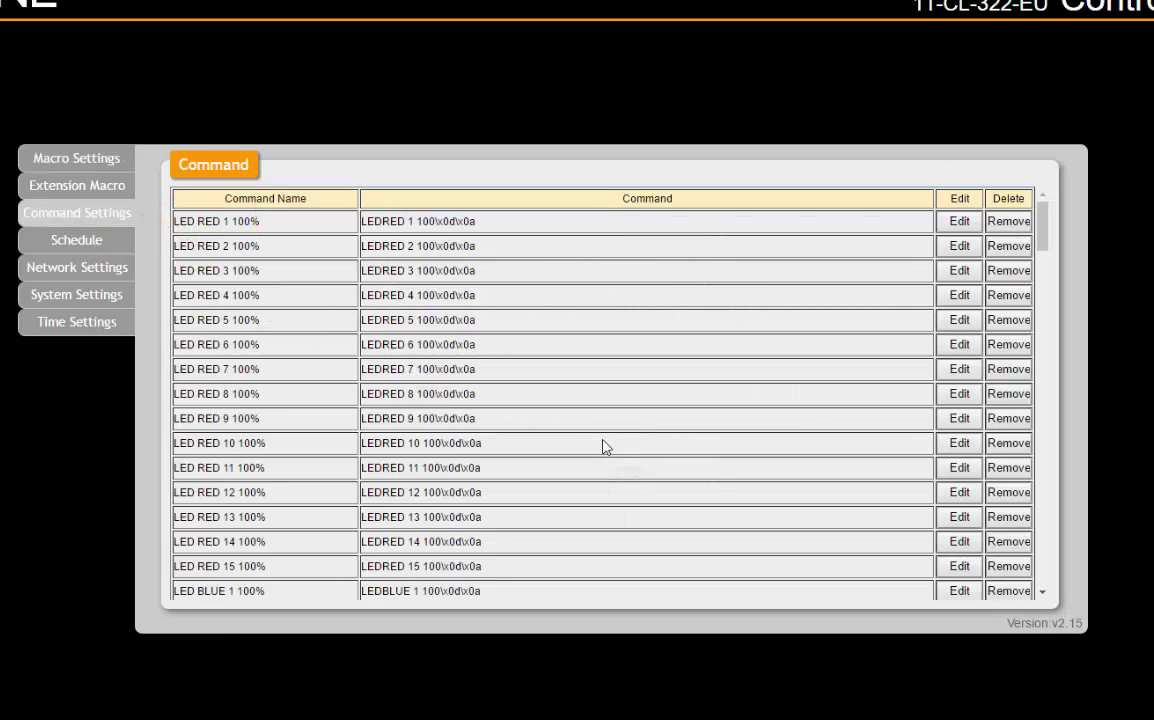
Create command 40 labelled 'Beamer An' with data PWR1\x0d in the first empty slot.
scroll(605, 470, down, 3)
scroll(612, 476, down, 8)
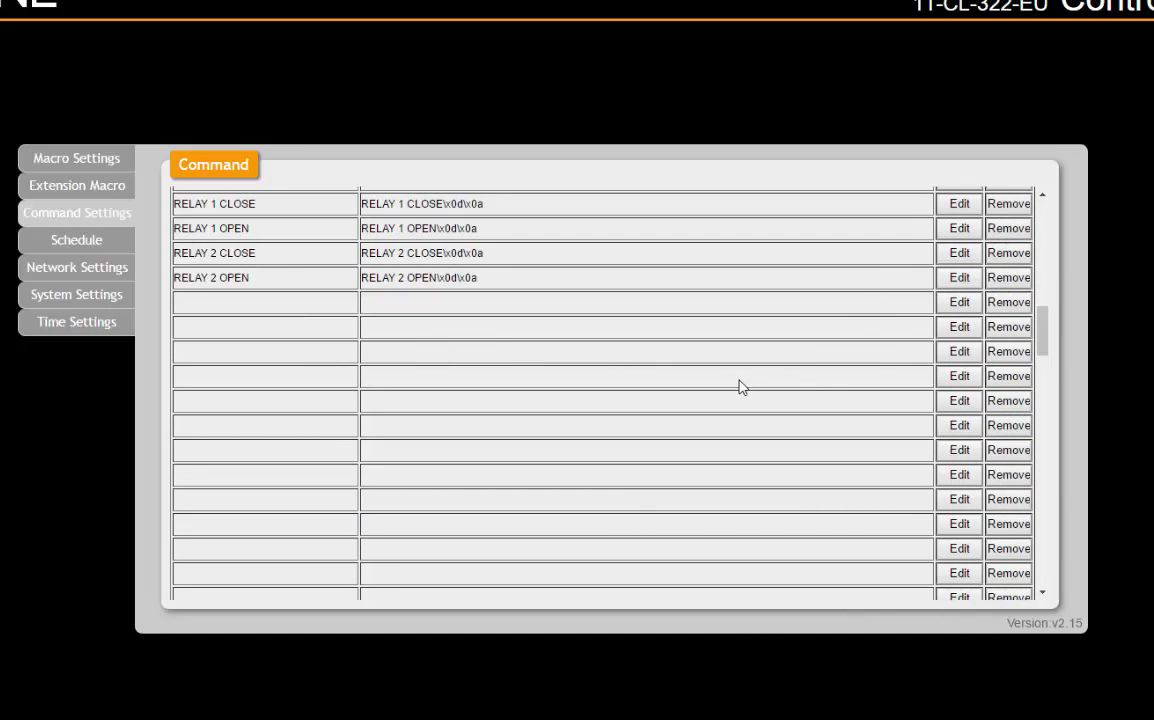
click(959, 304)
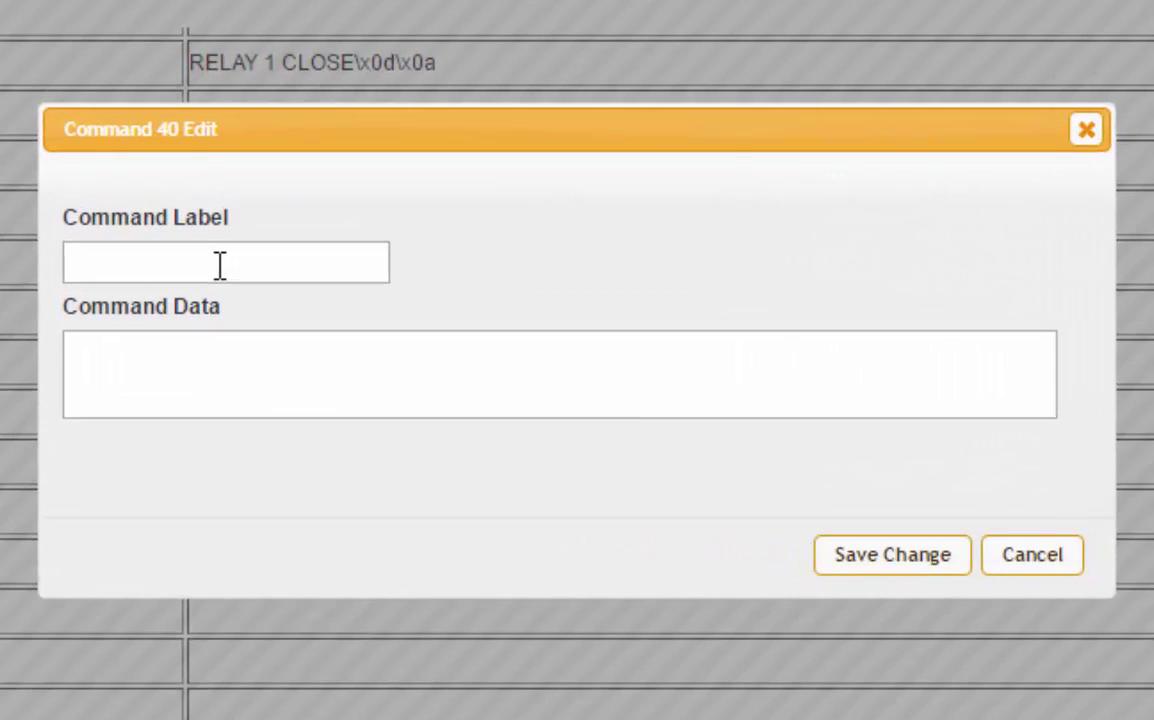
click(222, 265)
text(Beamer An)
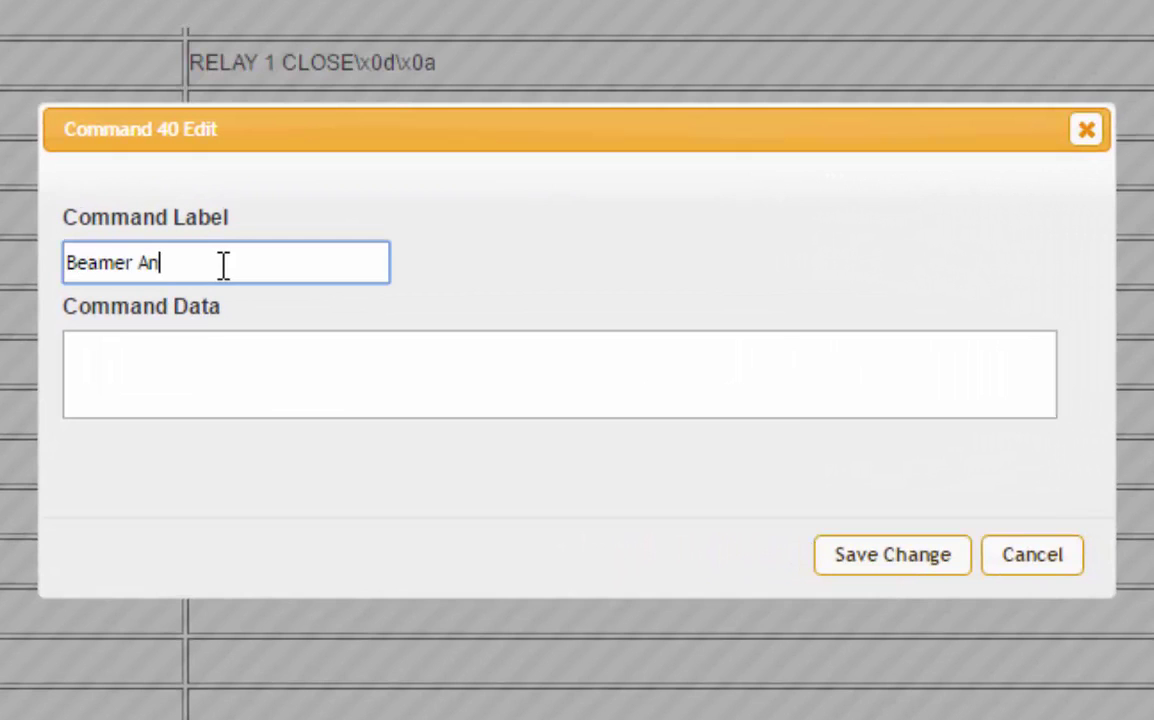
click(241, 366)
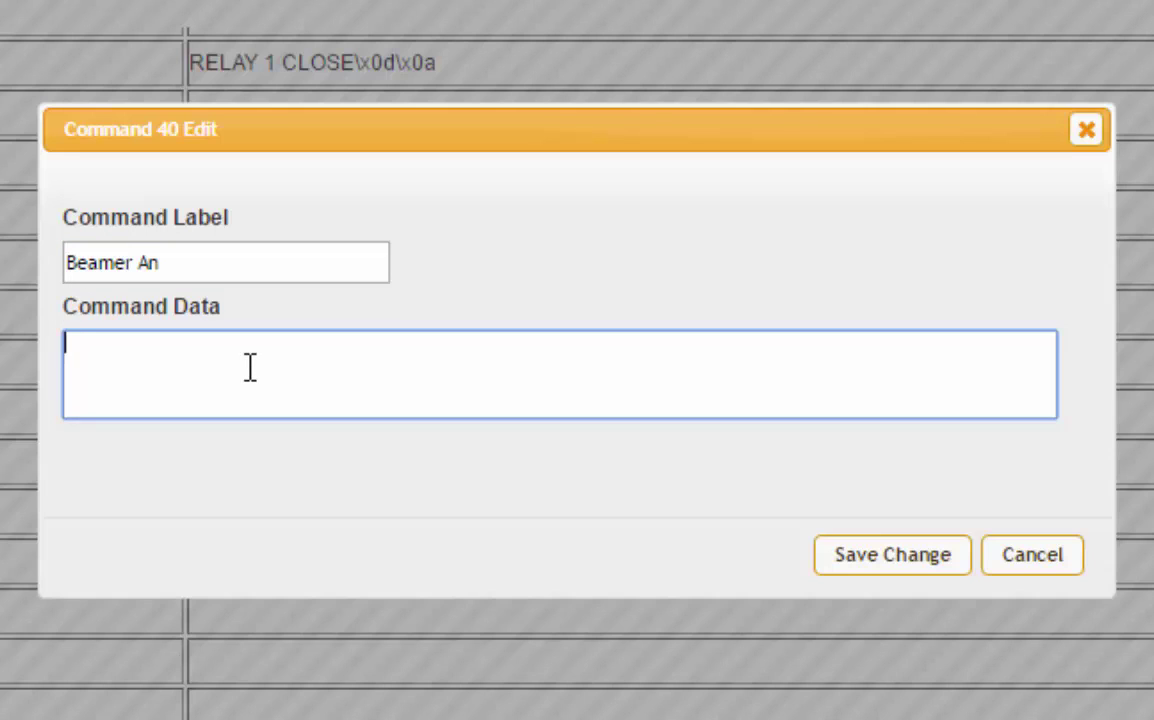
text(PWR1\x0d)
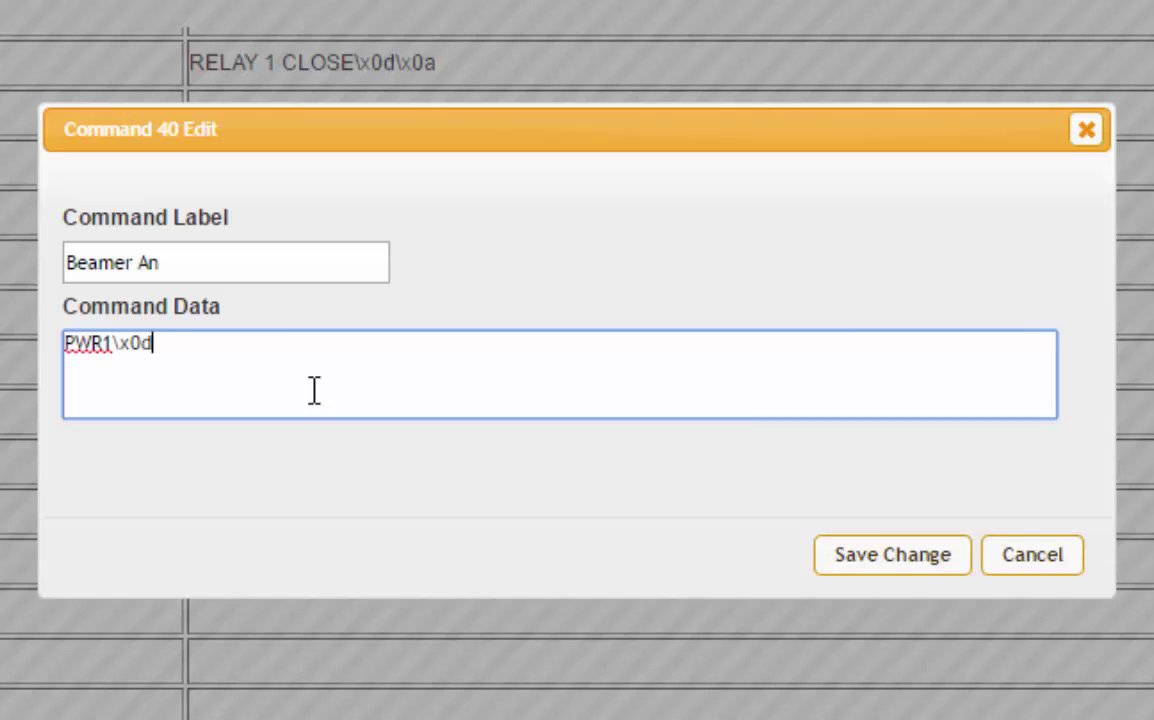
click(948, 556)
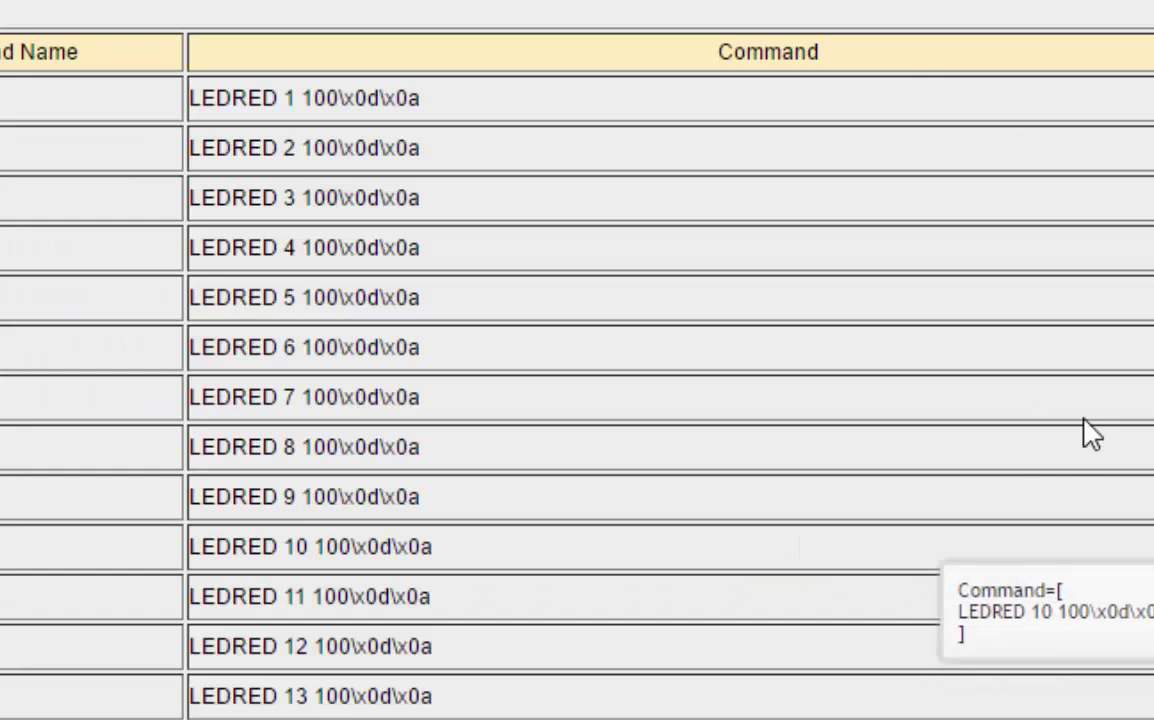
Save command 41 'Beamer Off' with data PWR0\x0d, then return to the macro grid.
scroll(1085, 445, down, 10)
scroll(1080, 450, down, 4)
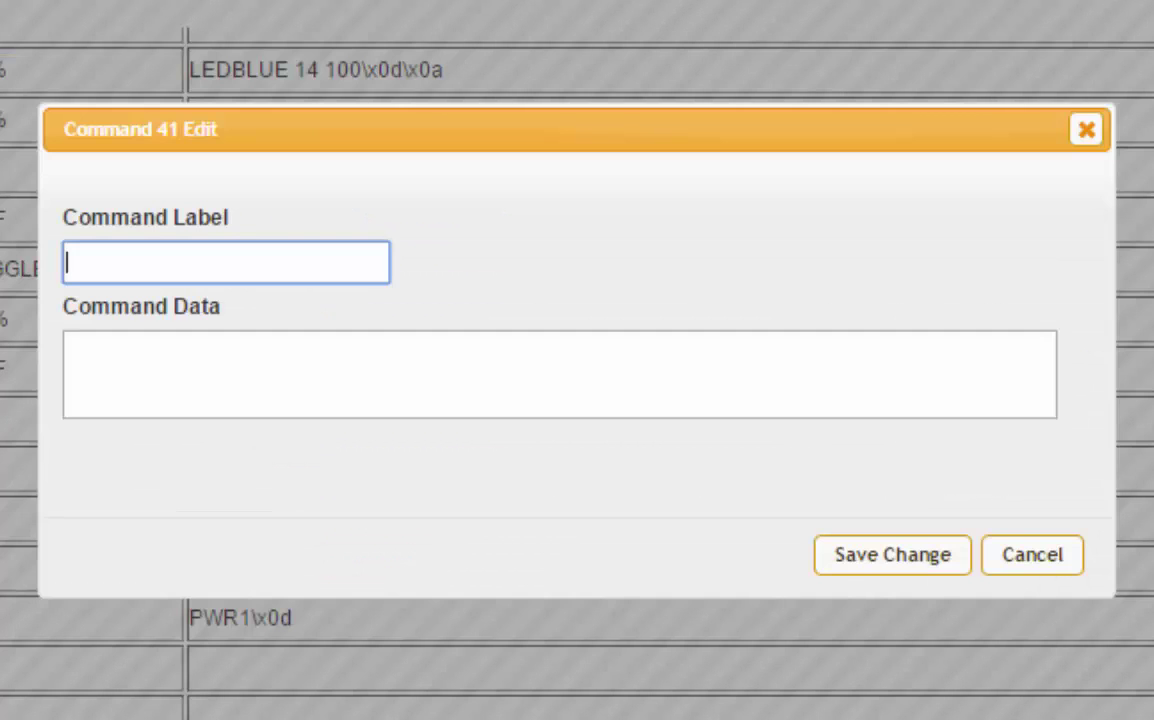
text(Beamer Off)
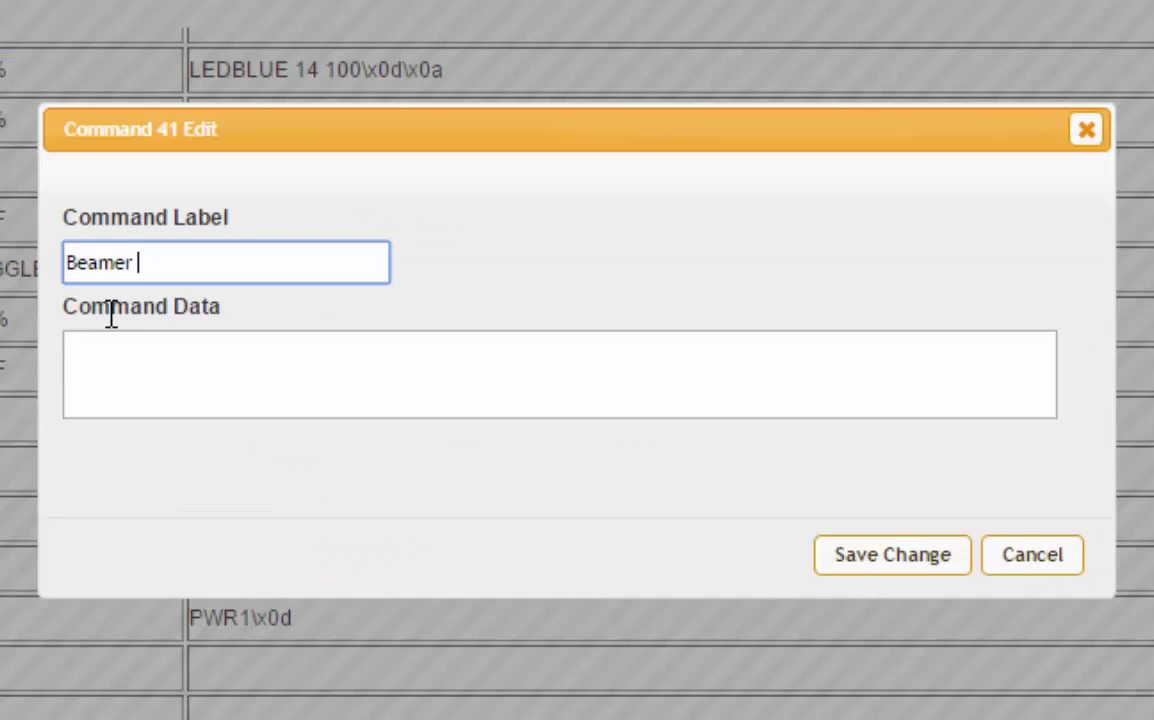
click(133, 352)
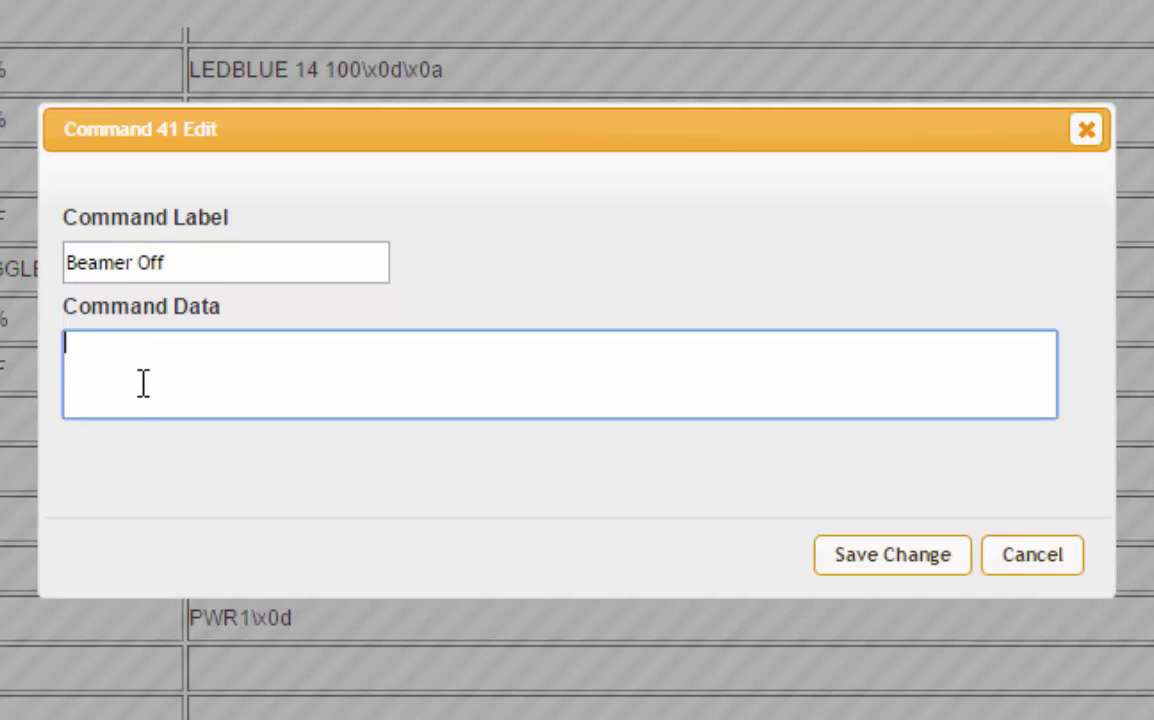
text(PWR0\)
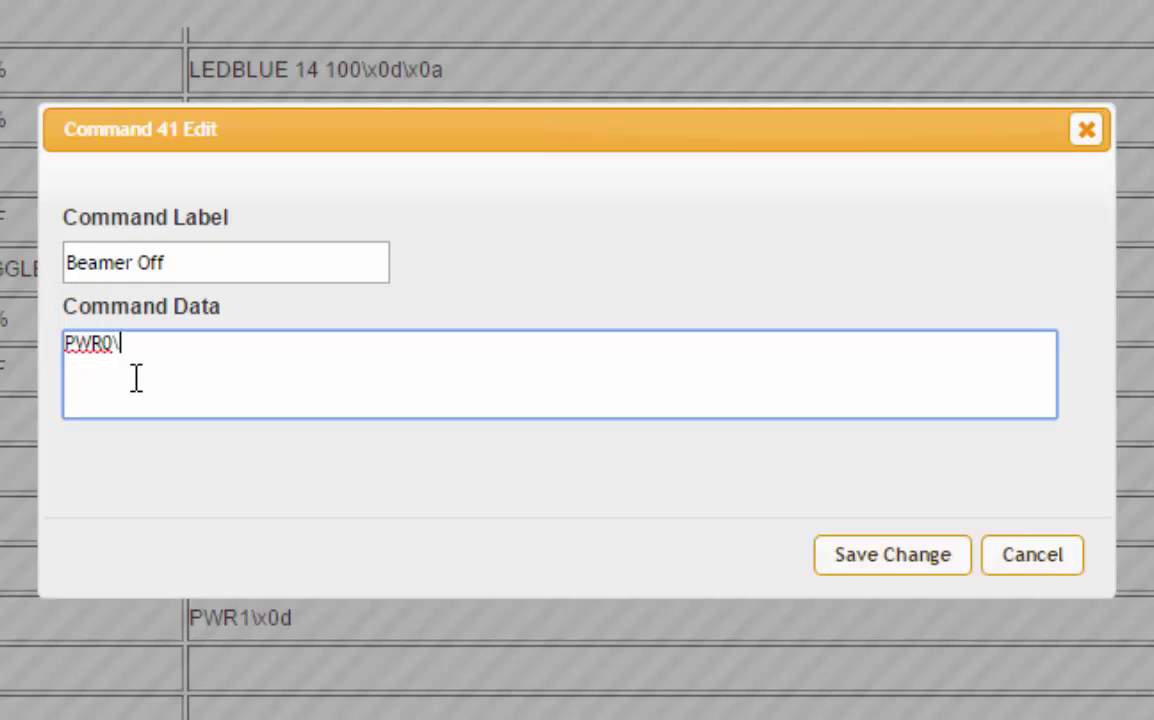
text(x0d)
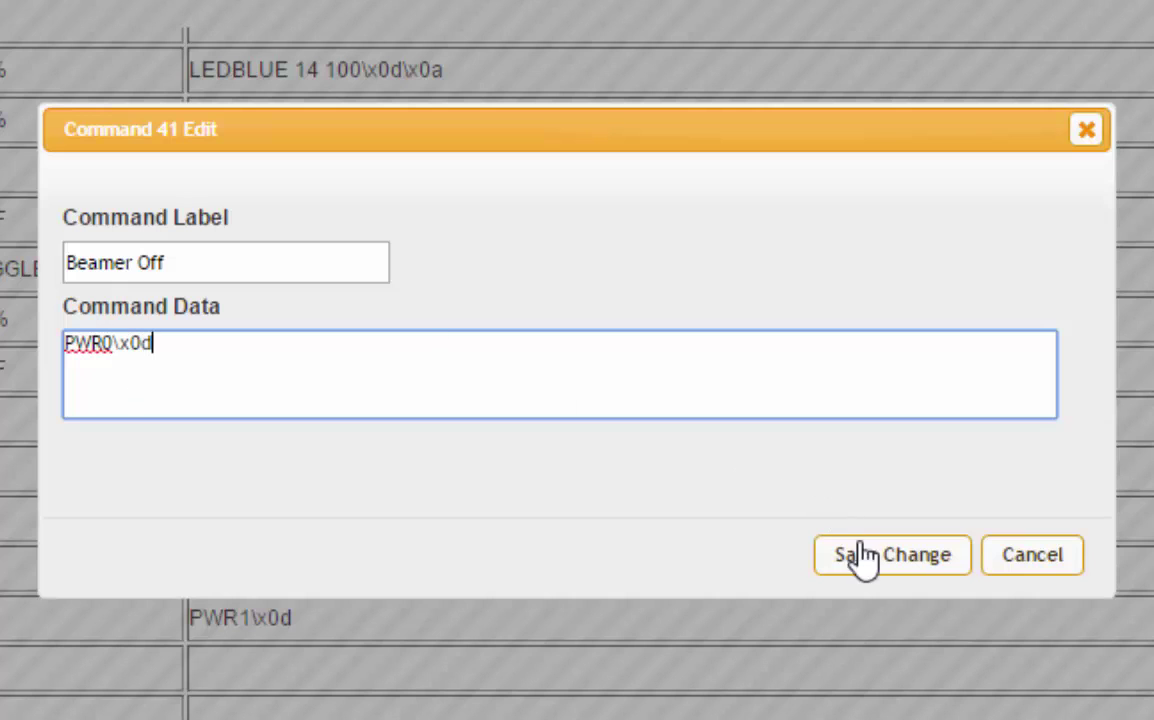
click(880, 556)
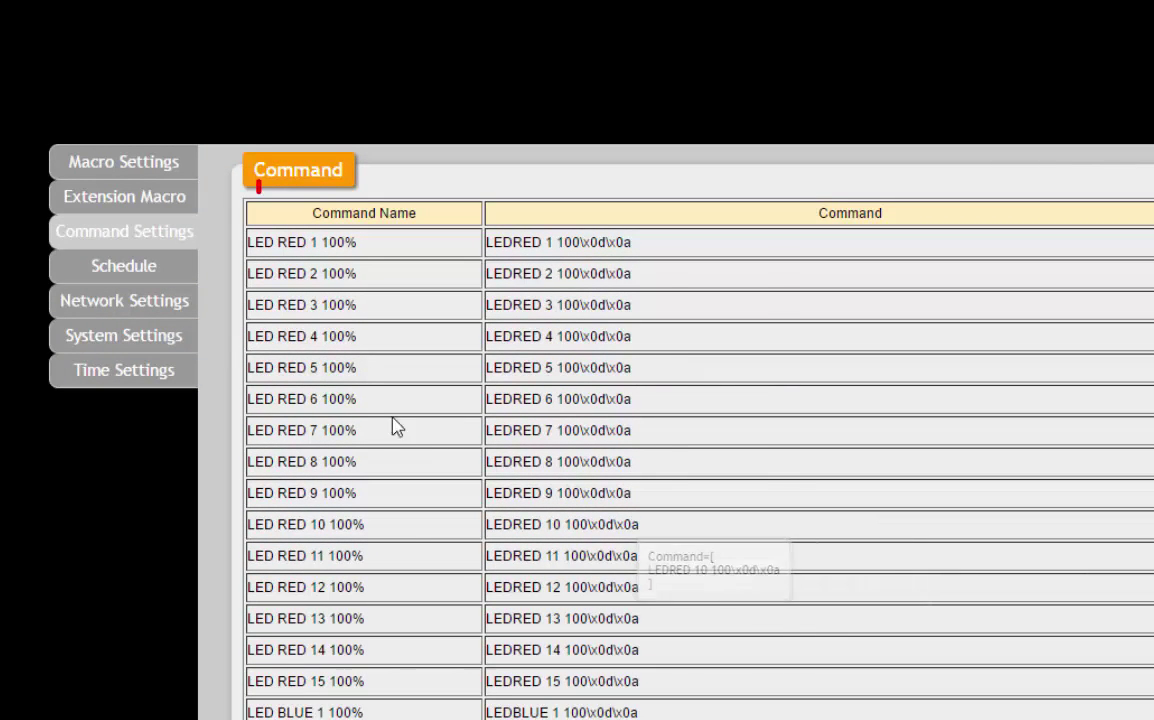
click(127, 167)
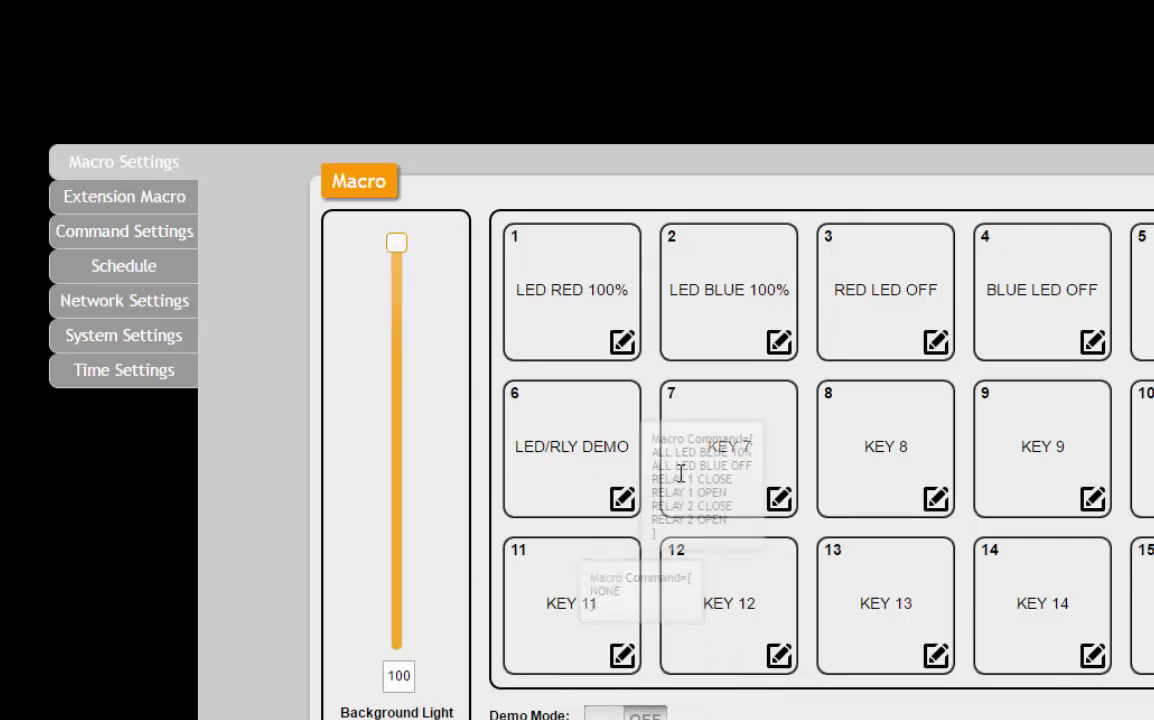
Replace keypad macro 11's name KEY 11 with 'Beamer On'.
click(622, 657)
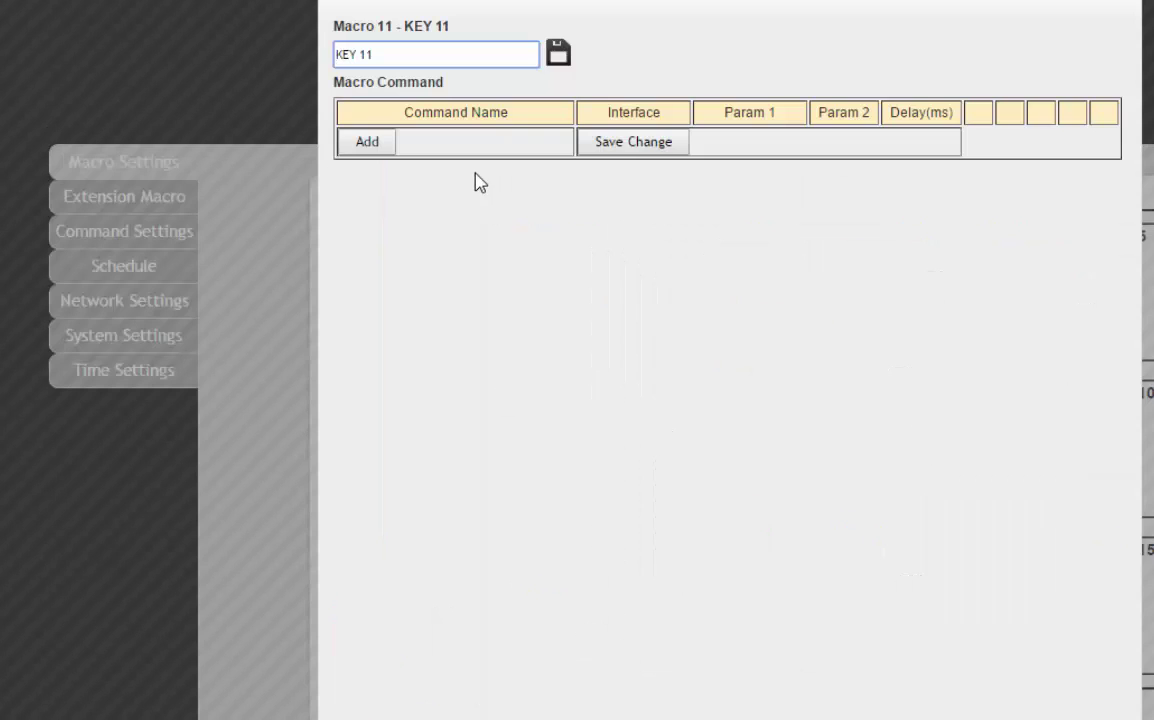
triple_click(278, 95)
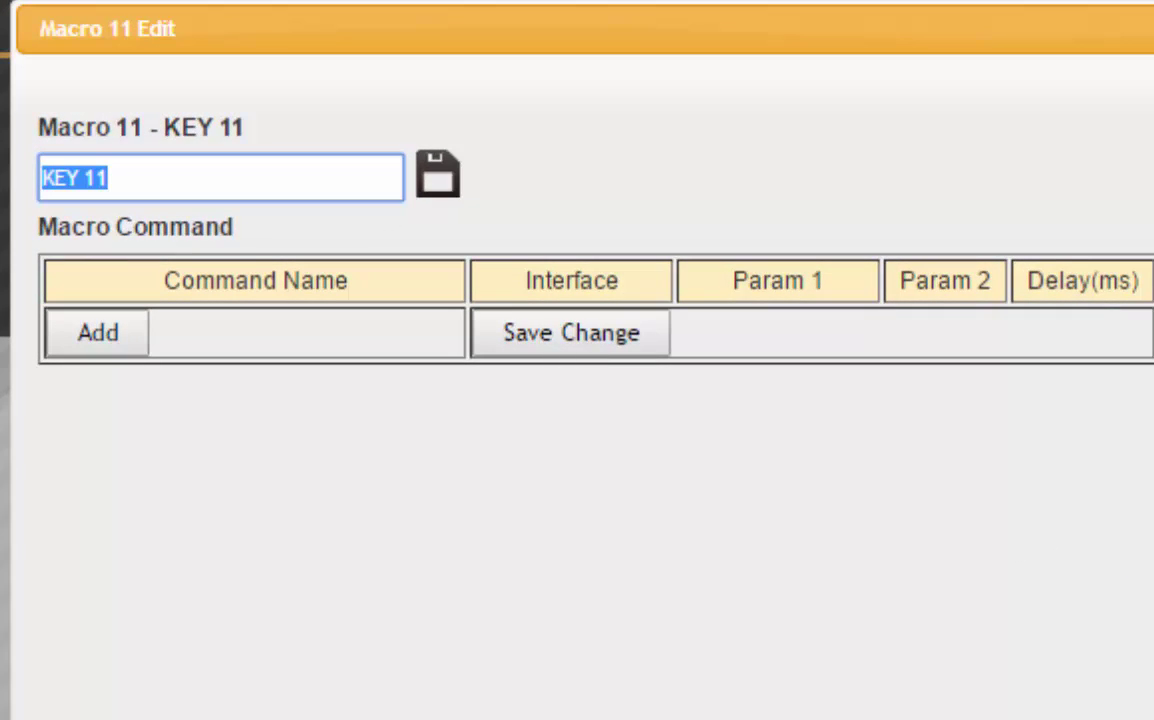
text(Beamer On)
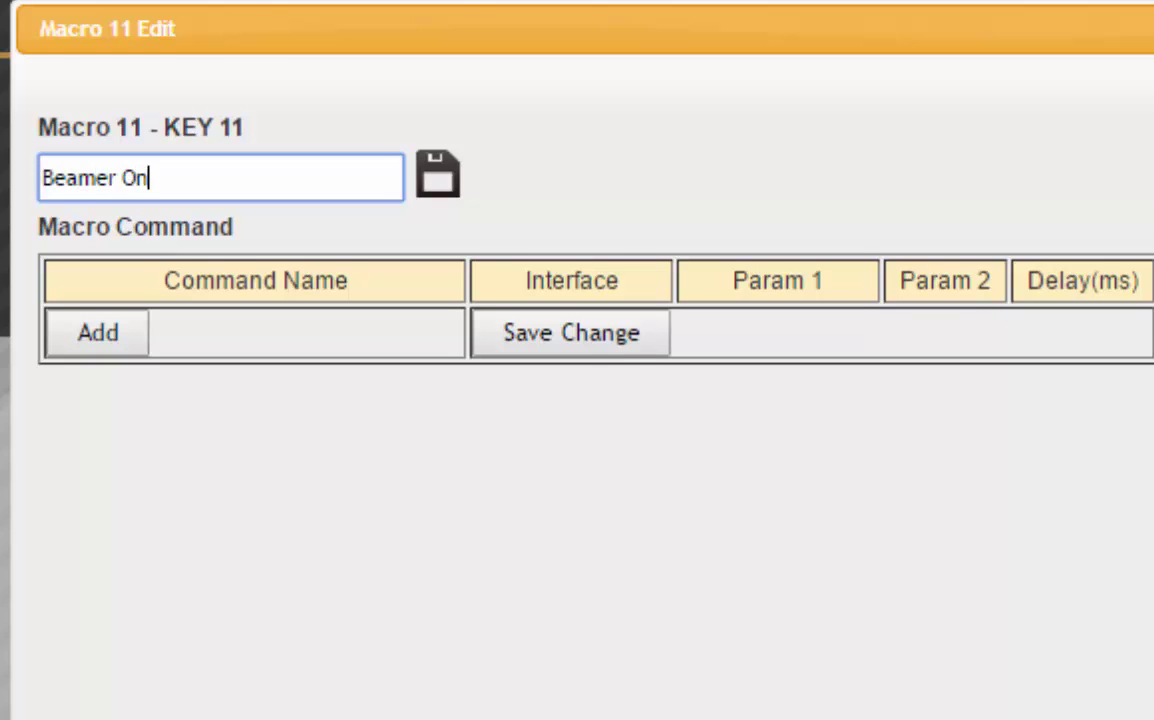
Save the Beamer On name and add the Beamer An command to macro 11.
click(437, 175)
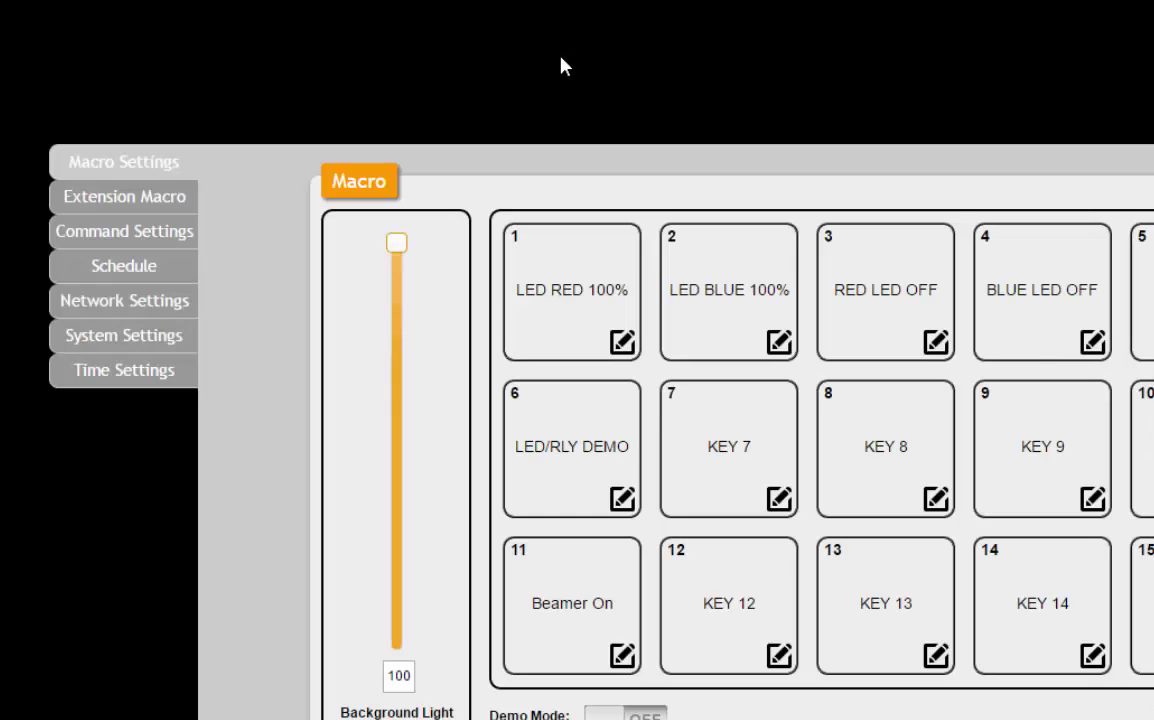
click(622, 656)
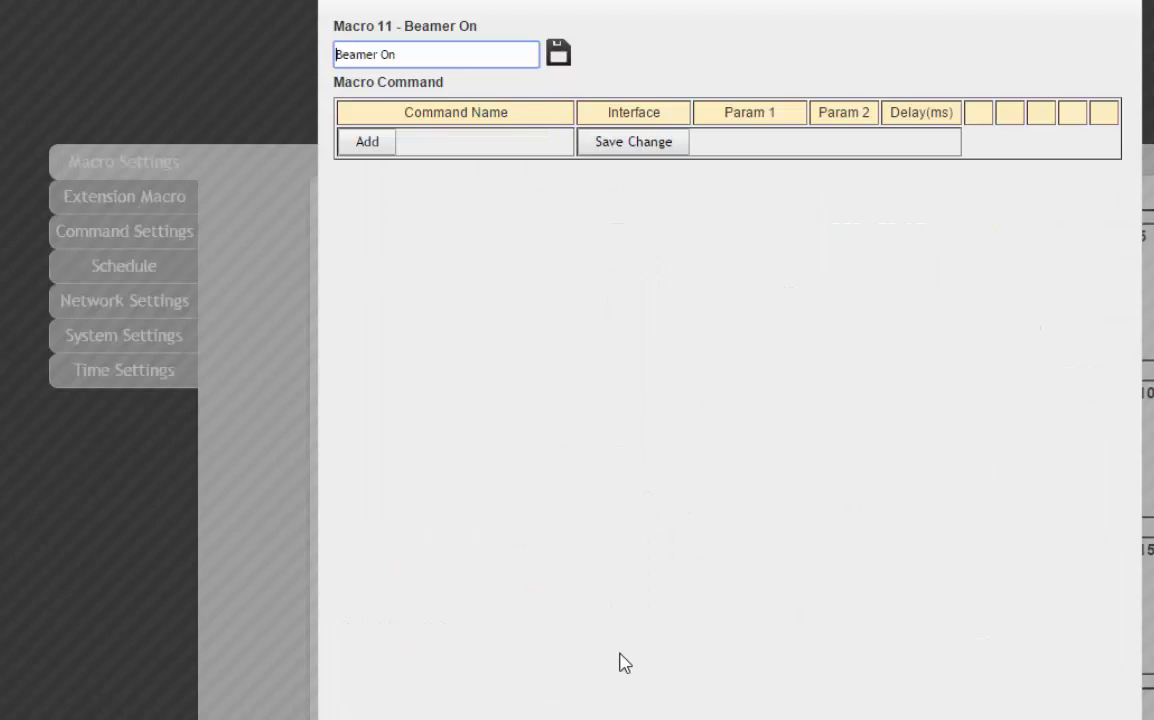
click(365, 143)
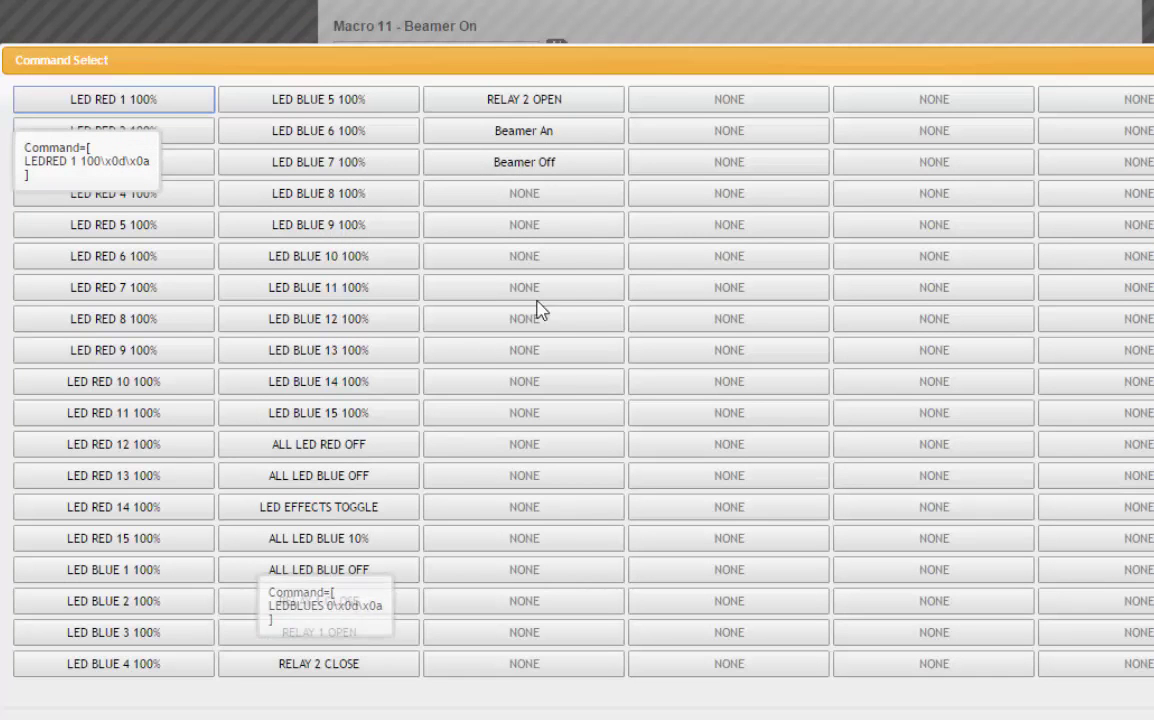
click(533, 133)
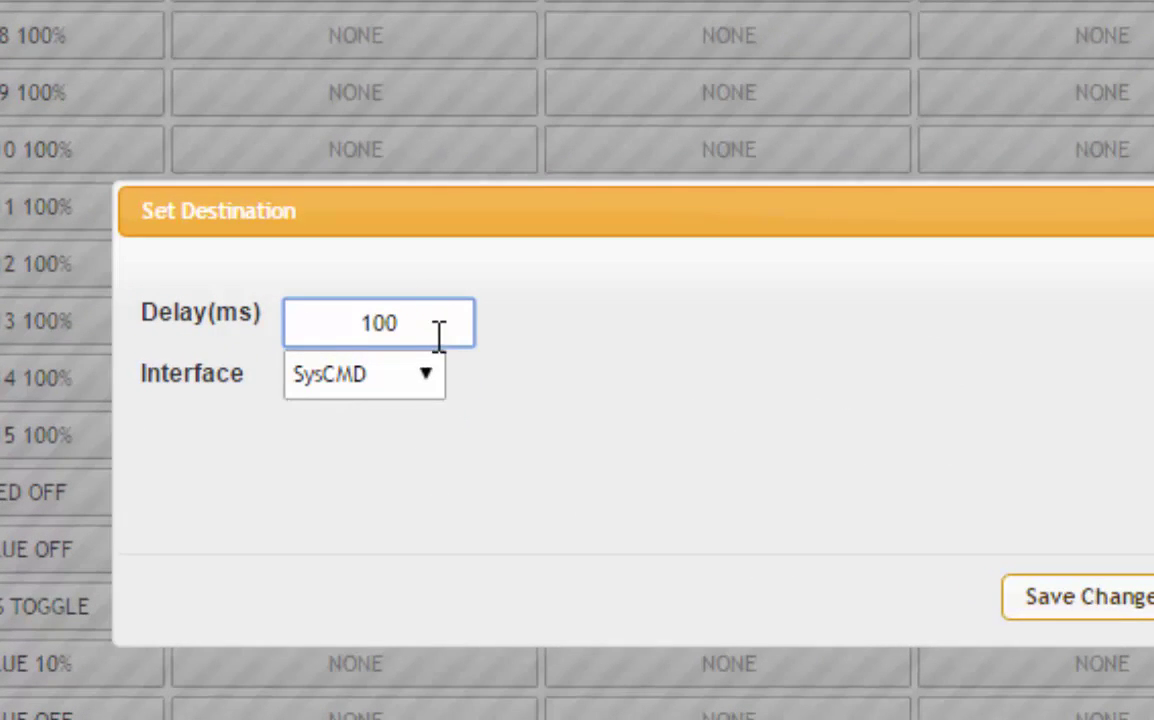
Route Beamer An over TELNET to 192.168.1.60, port 5000, and save macro 11.
click(433, 383)
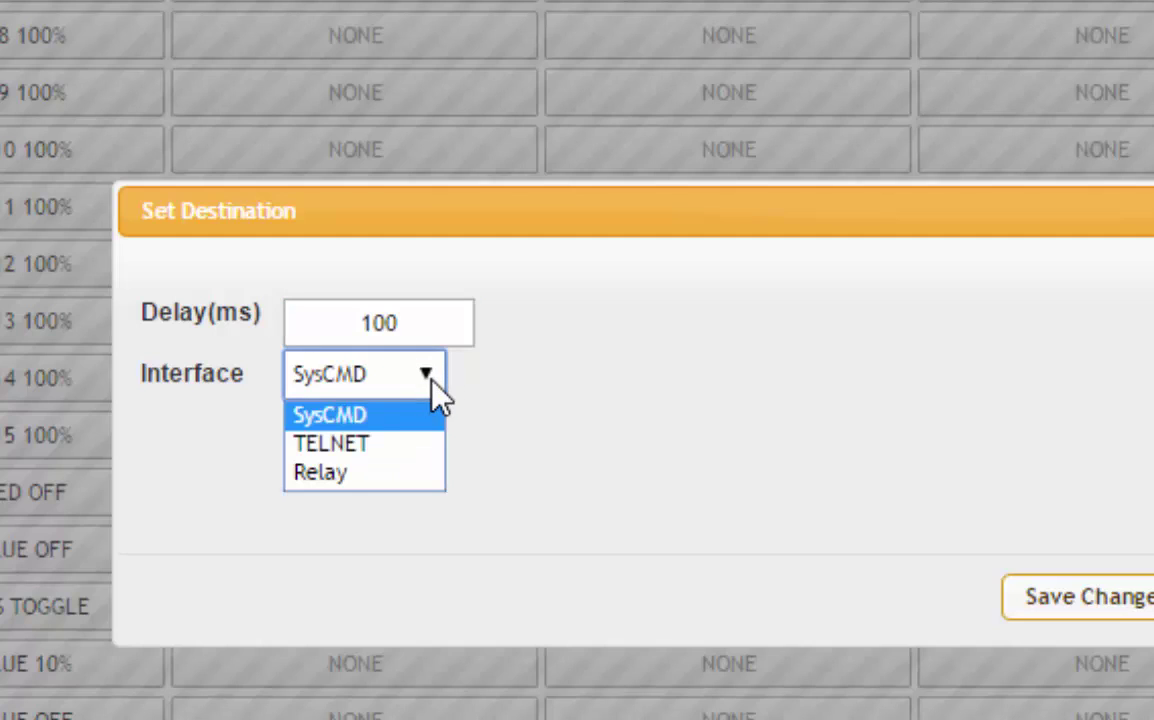
click(376, 446)
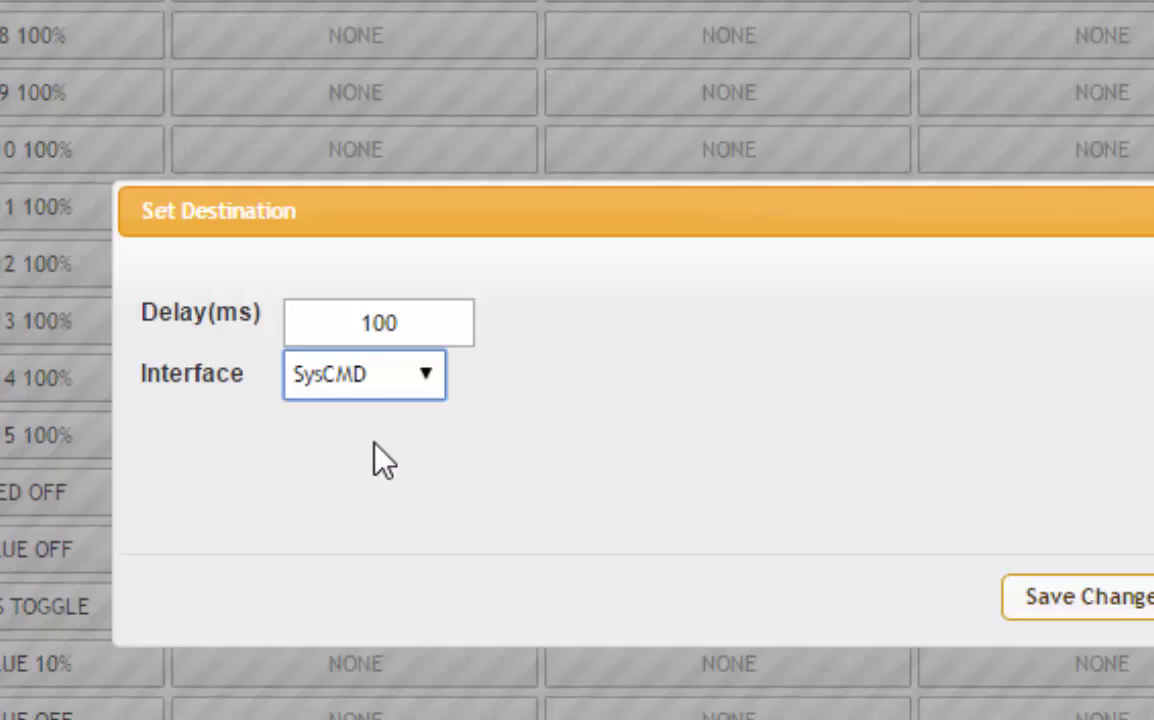
click(437, 434)
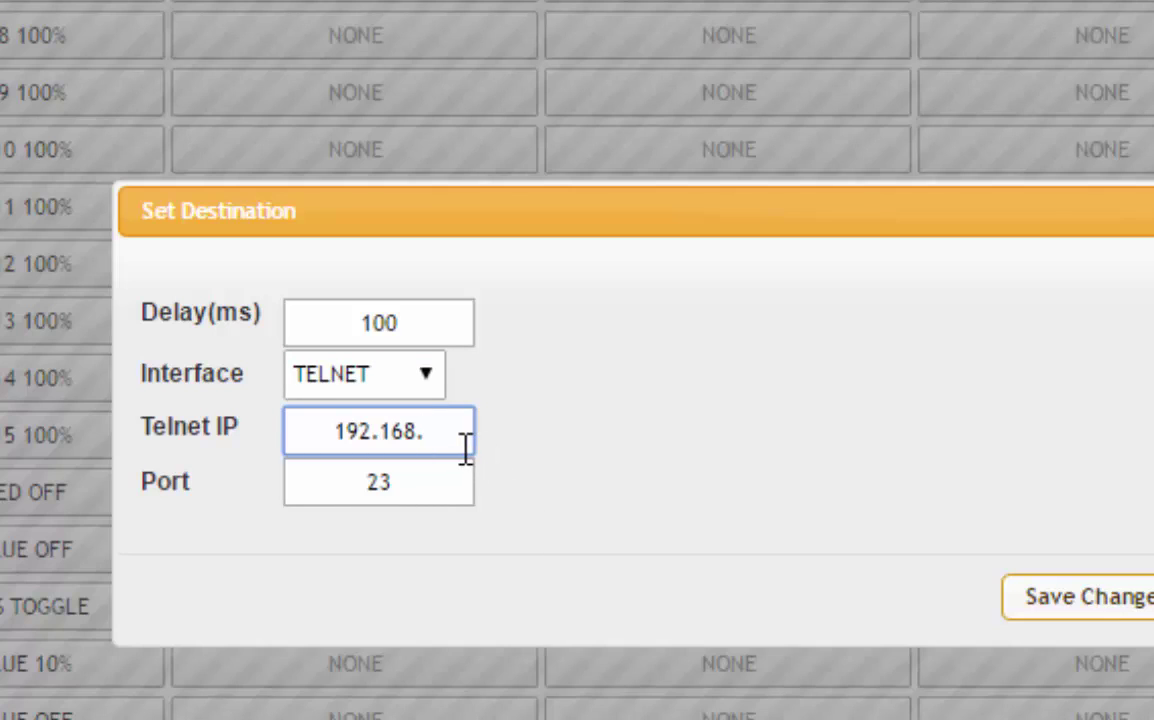
text(1.)
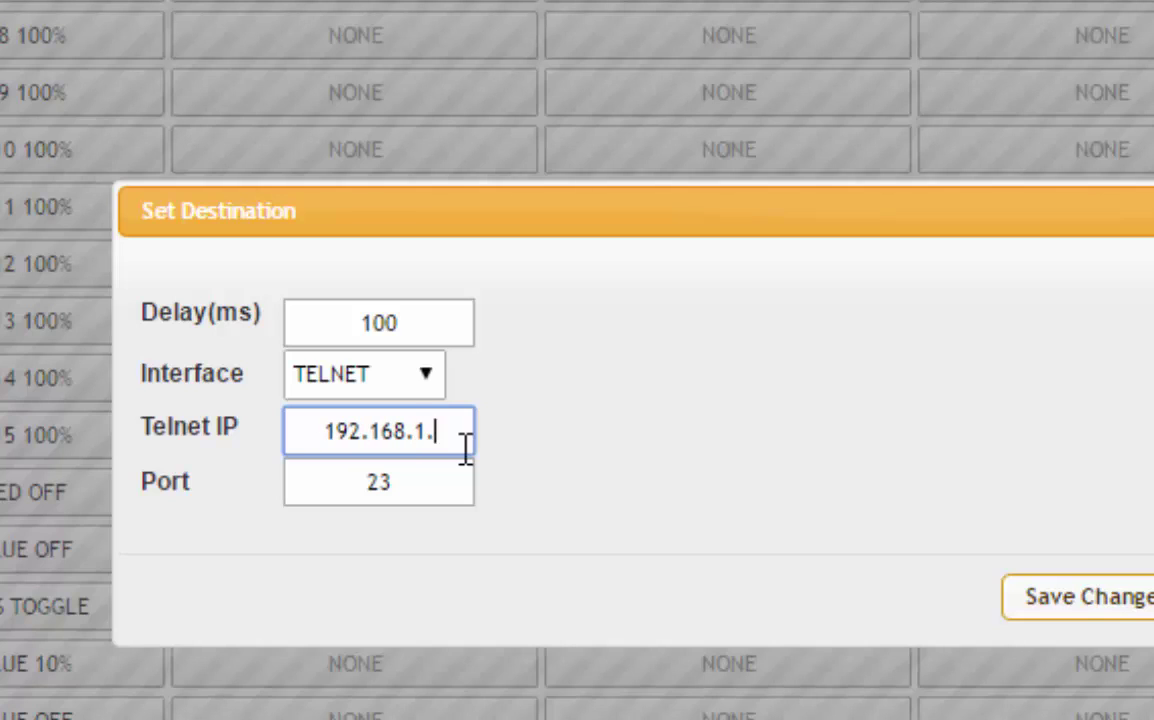
text(60)
click(436, 497)
key(BackSpace)
key(BackSpace)
text(5000)
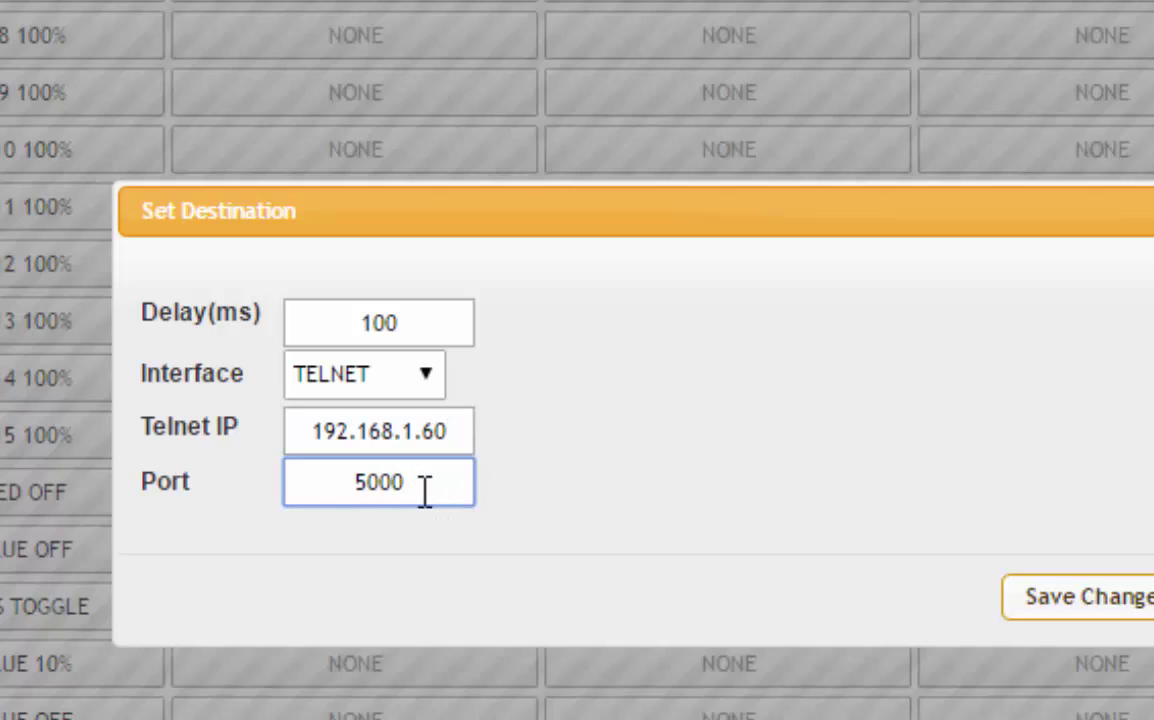
click(1115, 614)
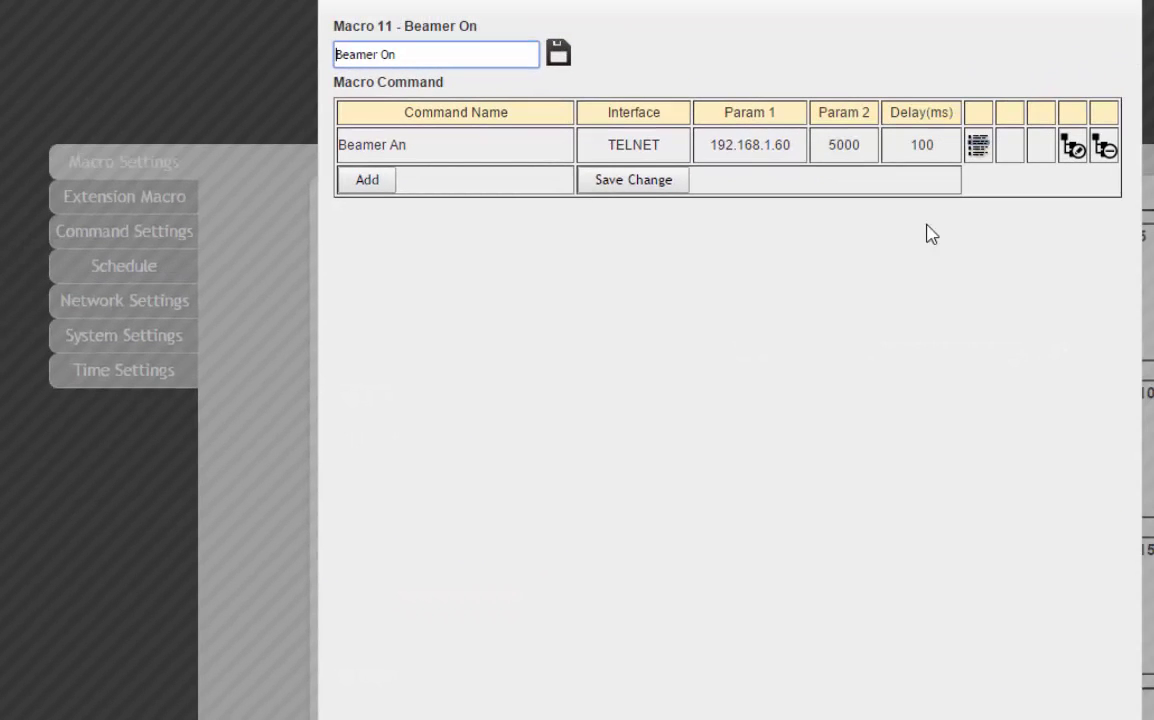
click(640, 188)
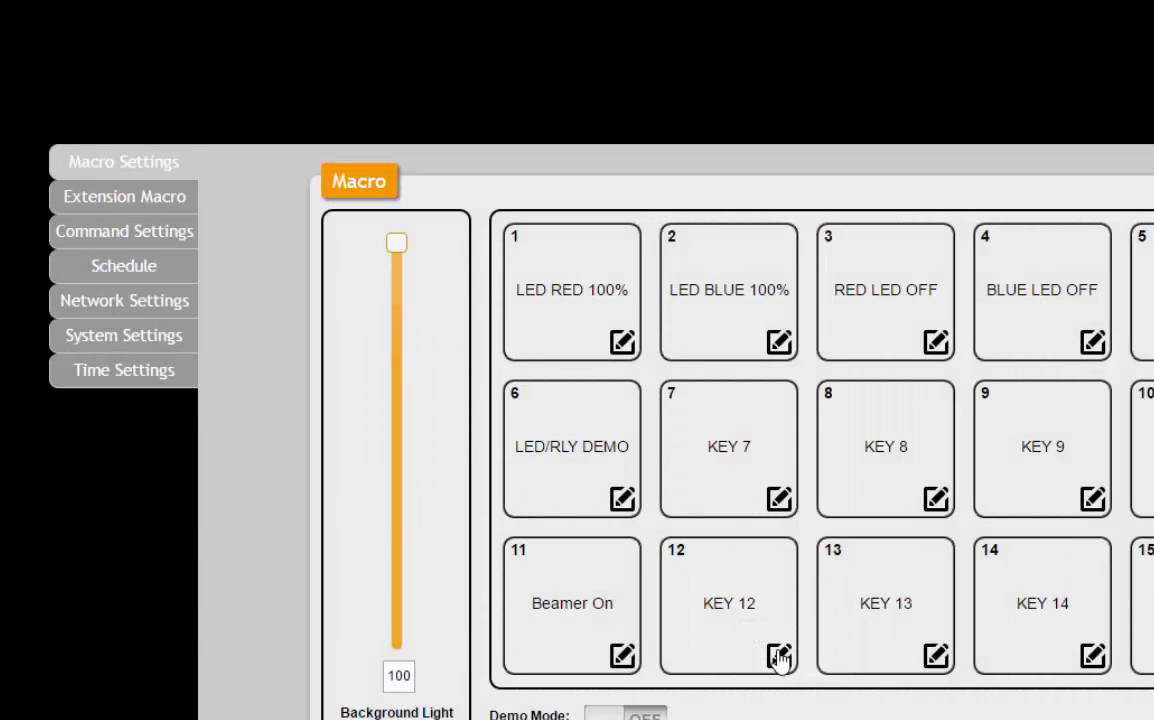
Change keypad macro 12's name from KEY 12 to 'Beamer Off' and reopen it.
click(779, 656)
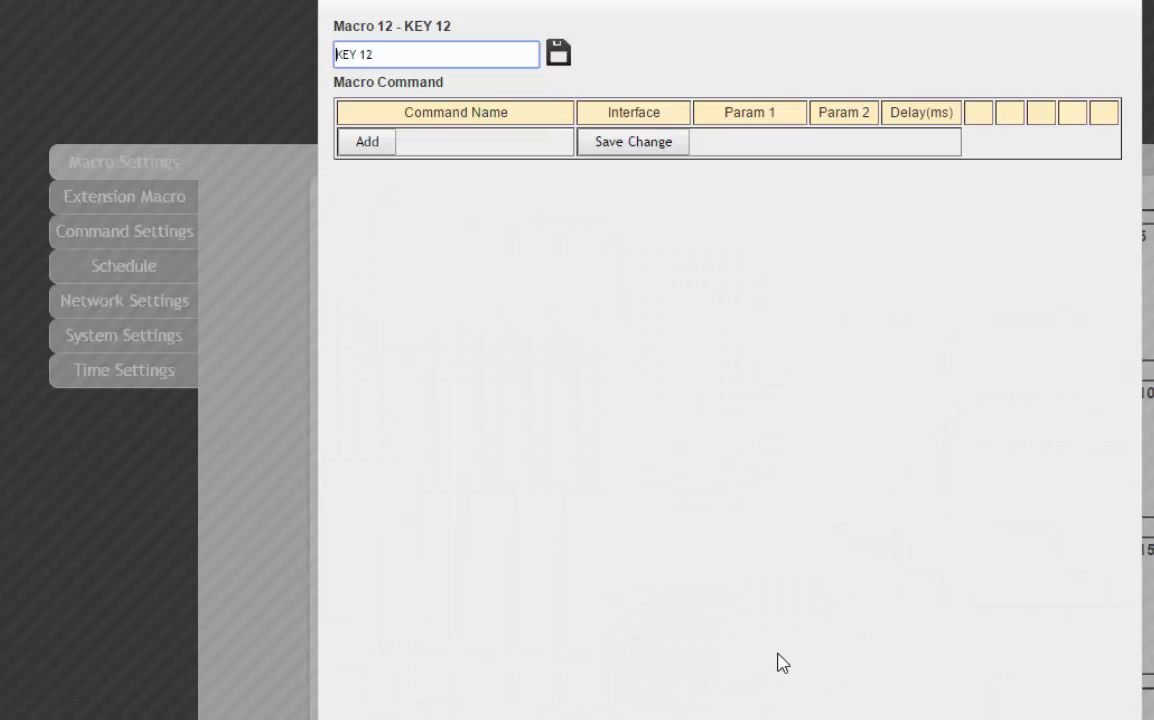
drag(451, 58, 250, 57)
text(Beamer Off)
click(558, 56)
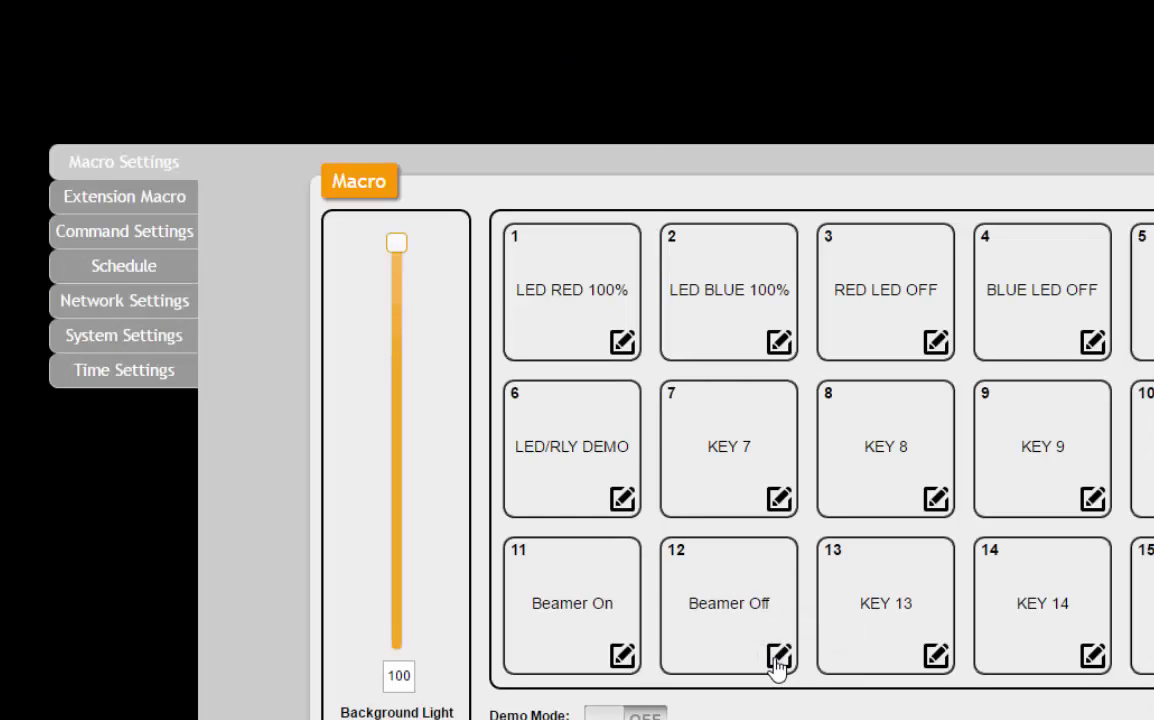
click(779, 656)
Add the Beamer Off command to macro 12 via TELNET to 192.168.1.60, port 5000, and save.
click(366, 143)
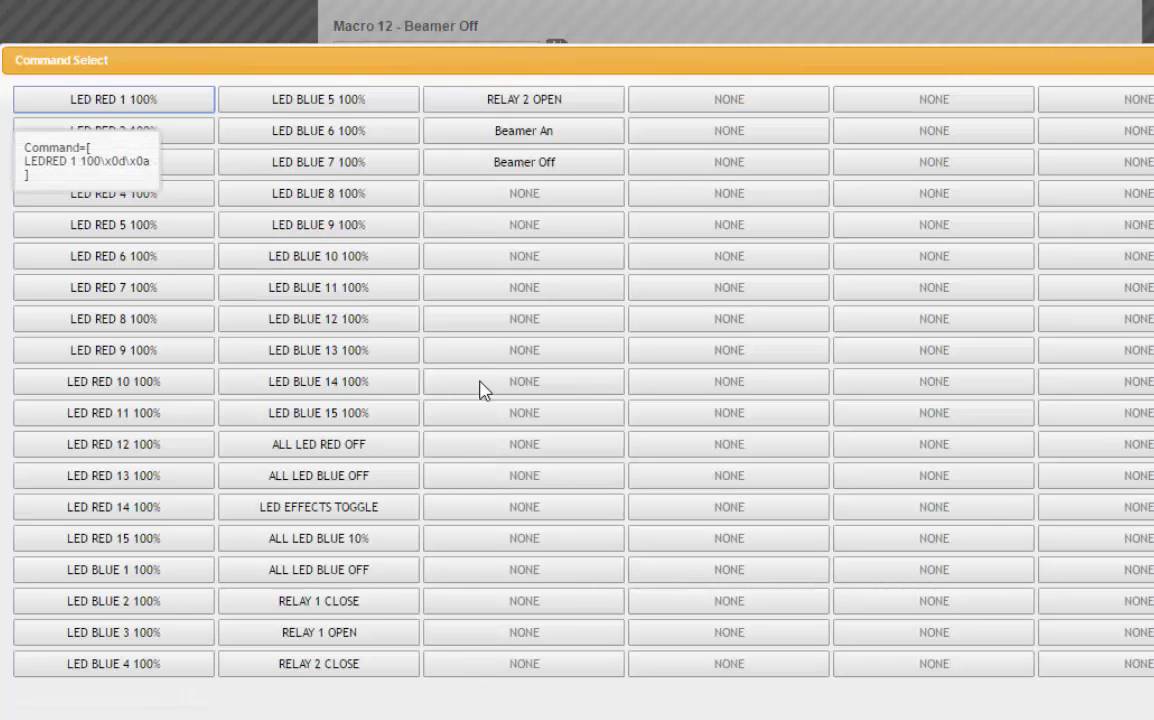
click(529, 167)
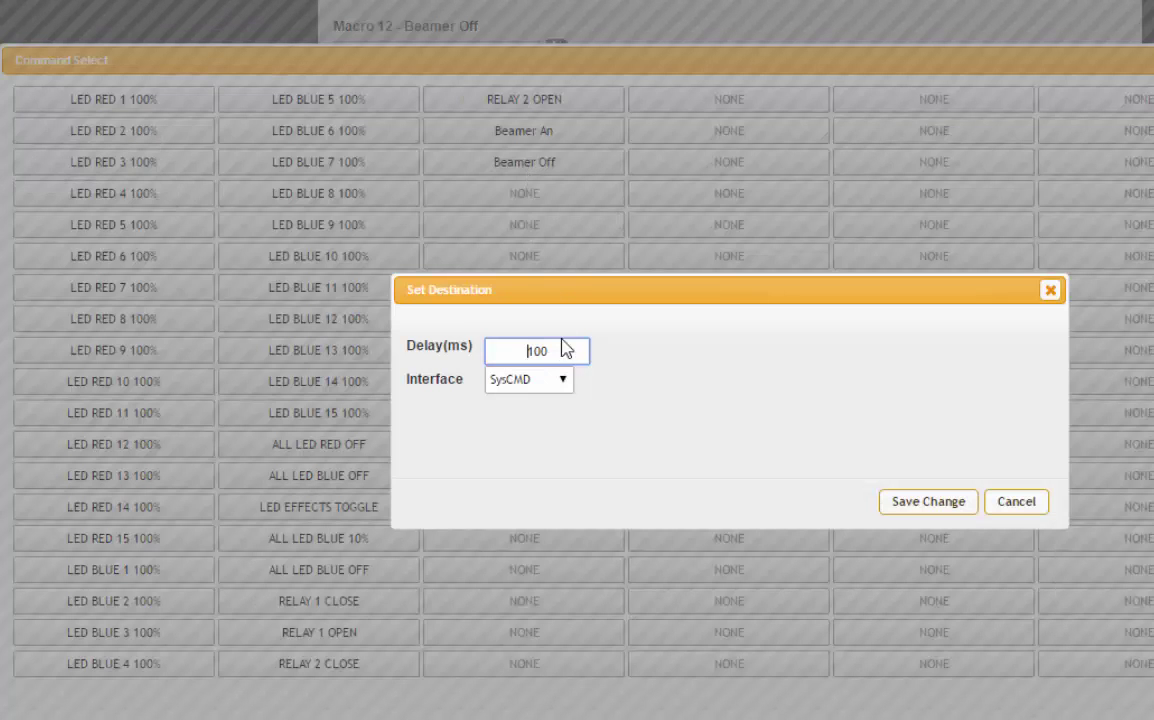
click(561, 382)
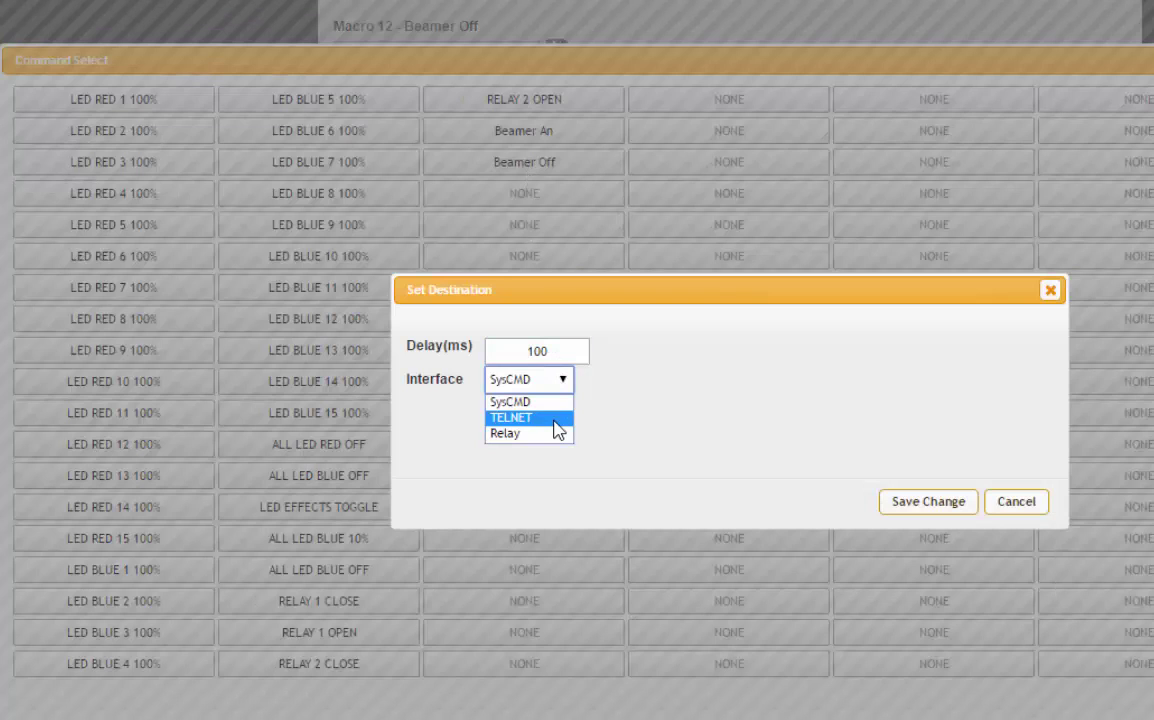
click(554, 420)
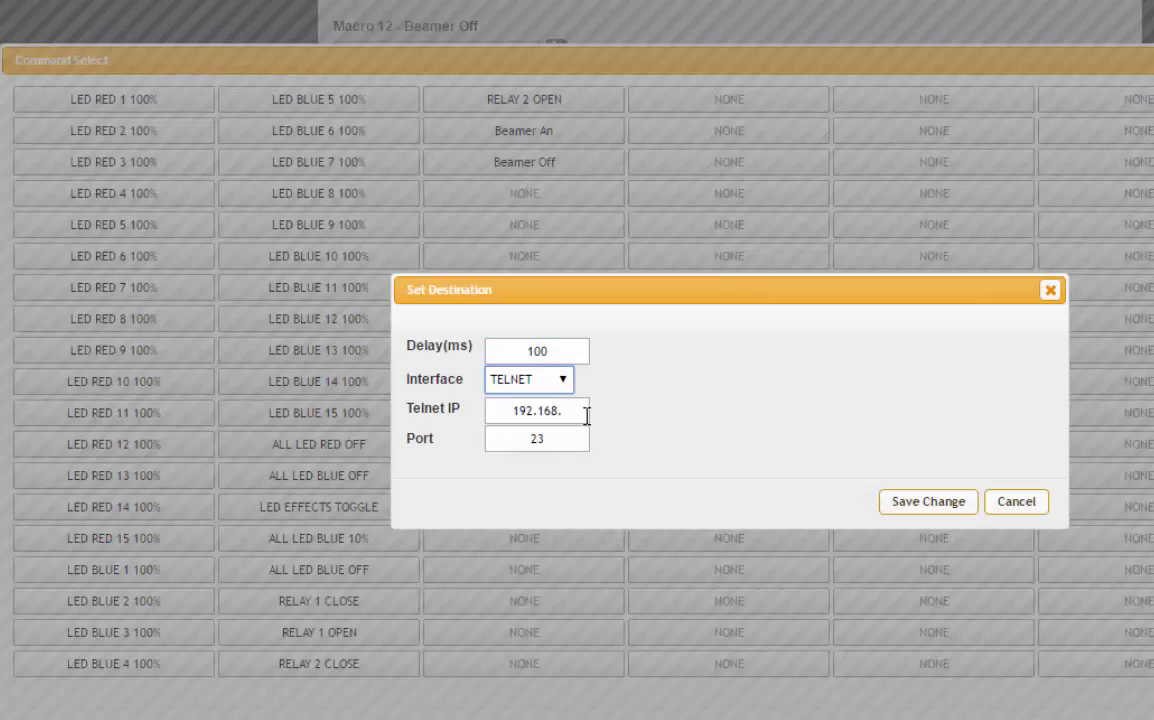
click(577, 415)
text(1.60)
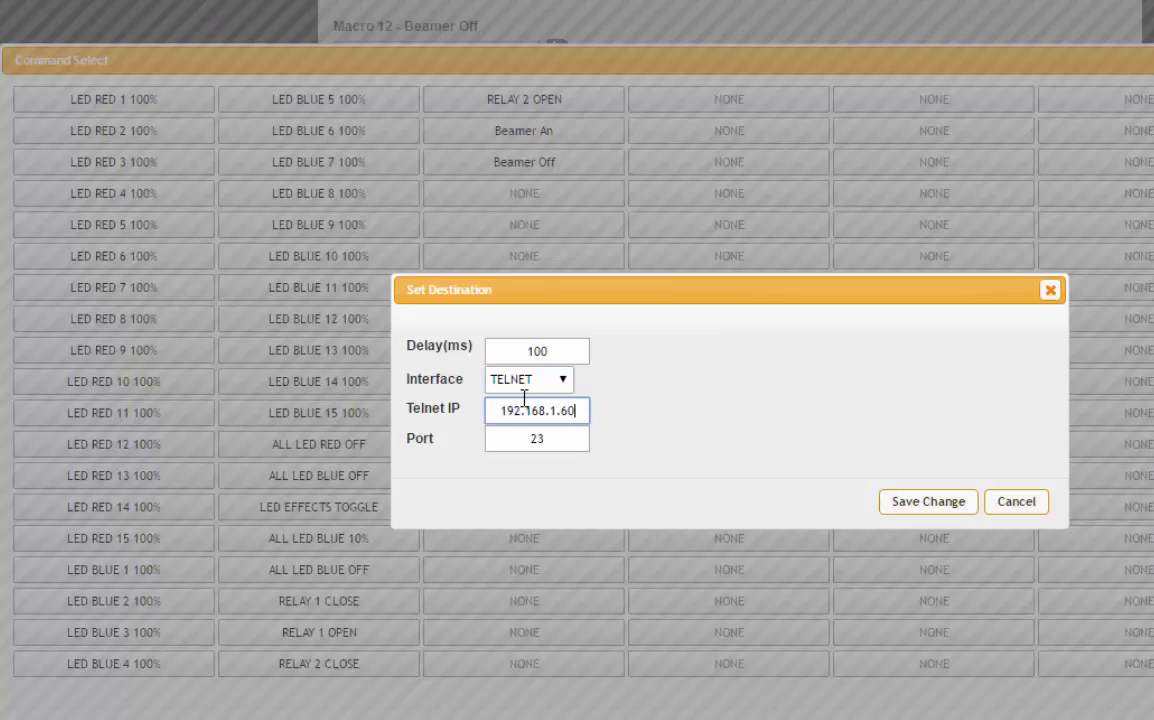
drag(566, 444, 501, 439)
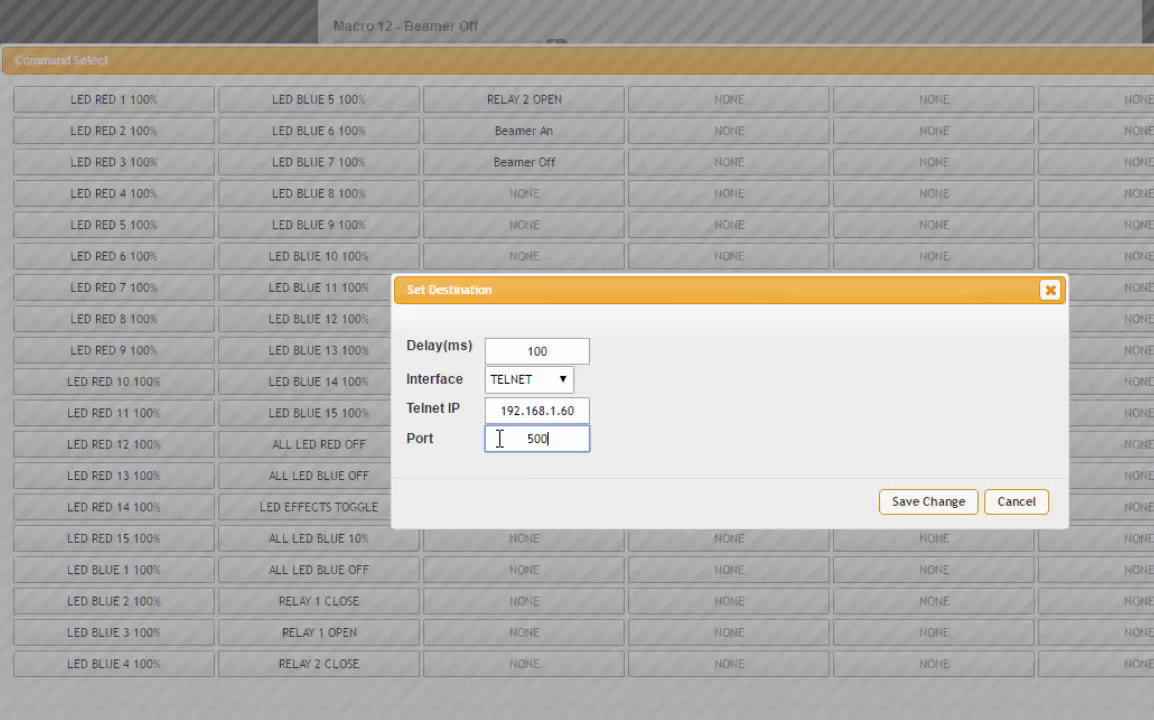
click(930, 503)
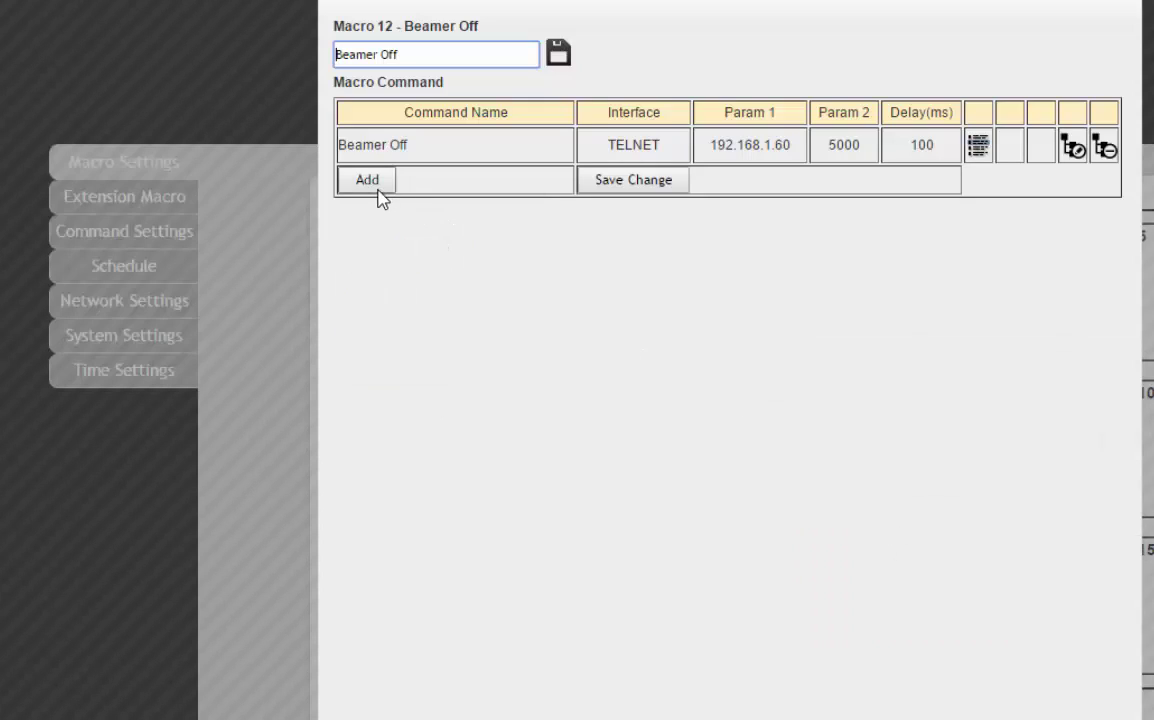
click(667, 180)
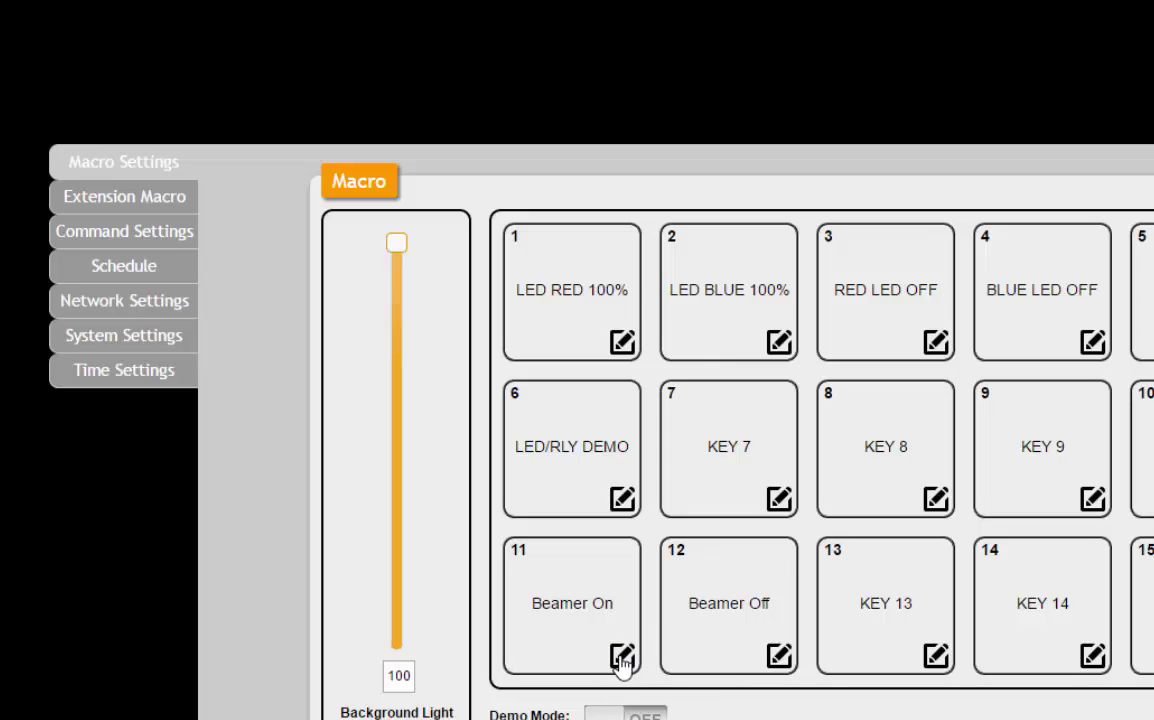
Add LED RED 11 100% via SysCMD to macro 11 and move it above Beamer An.
click(622, 656)
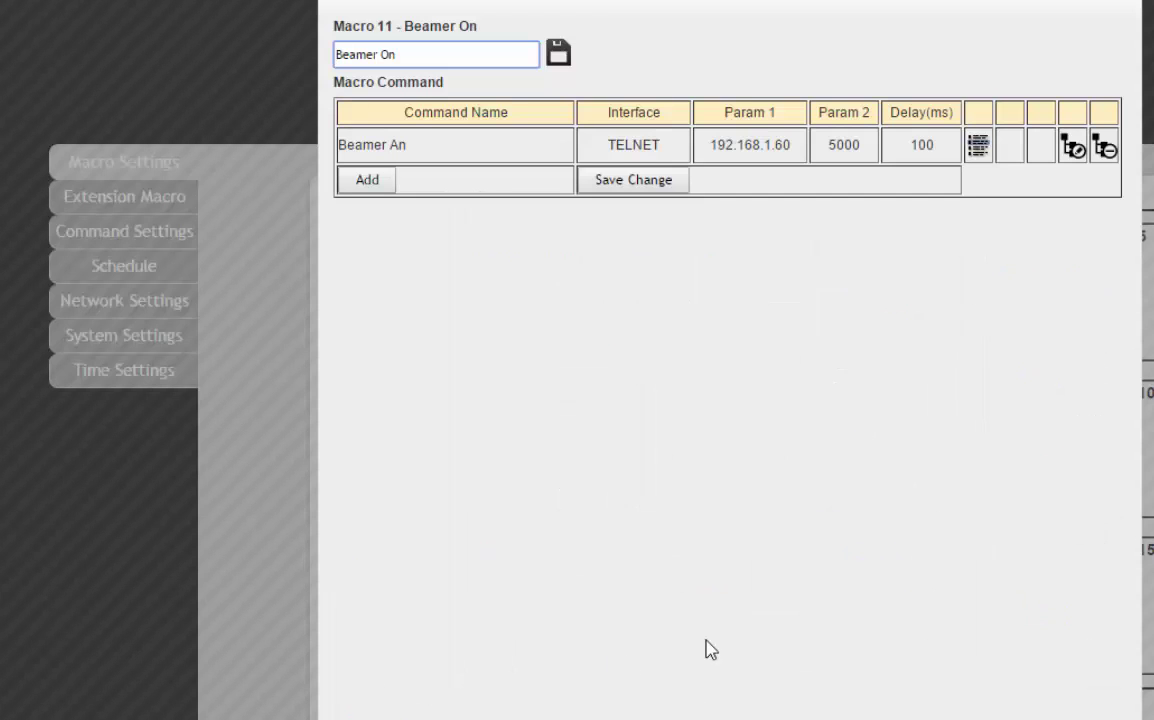
click(367, 180)
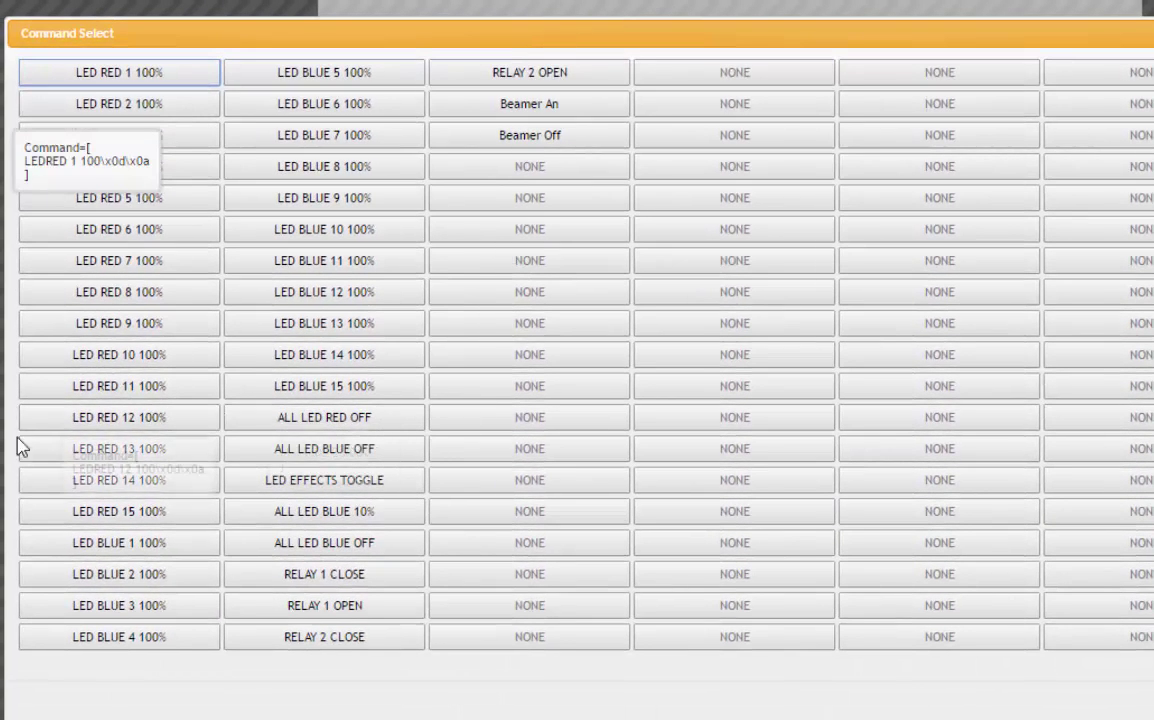
click(172, 395)
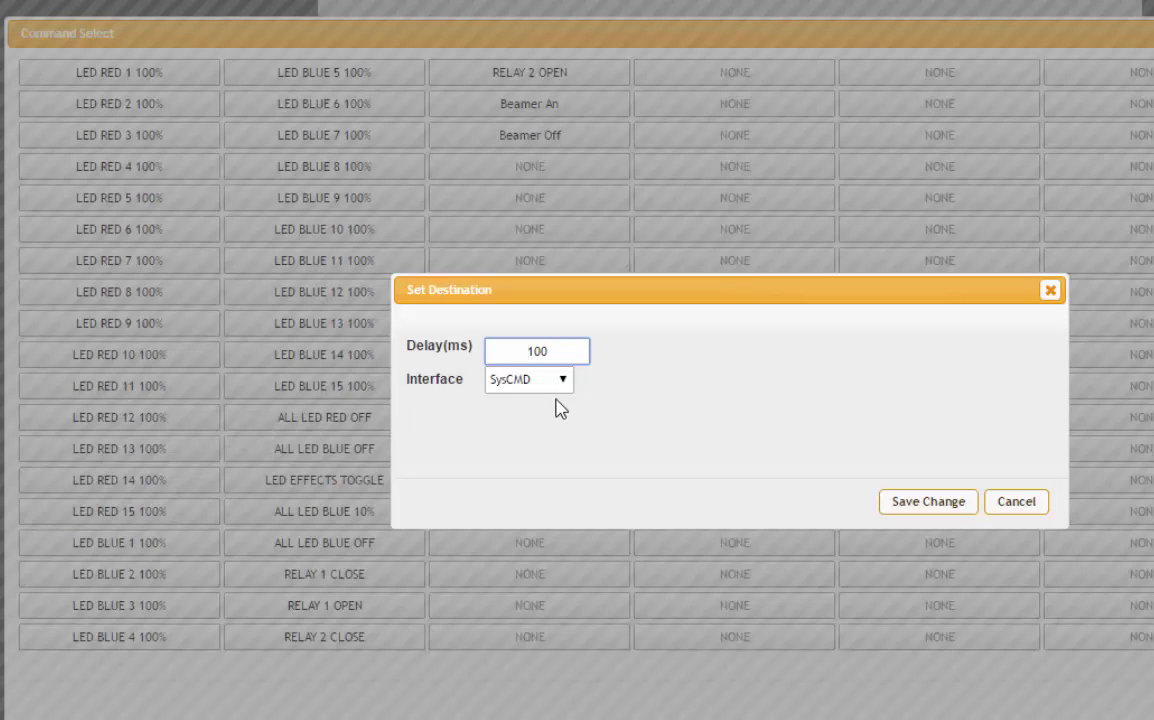
click(562, 382)
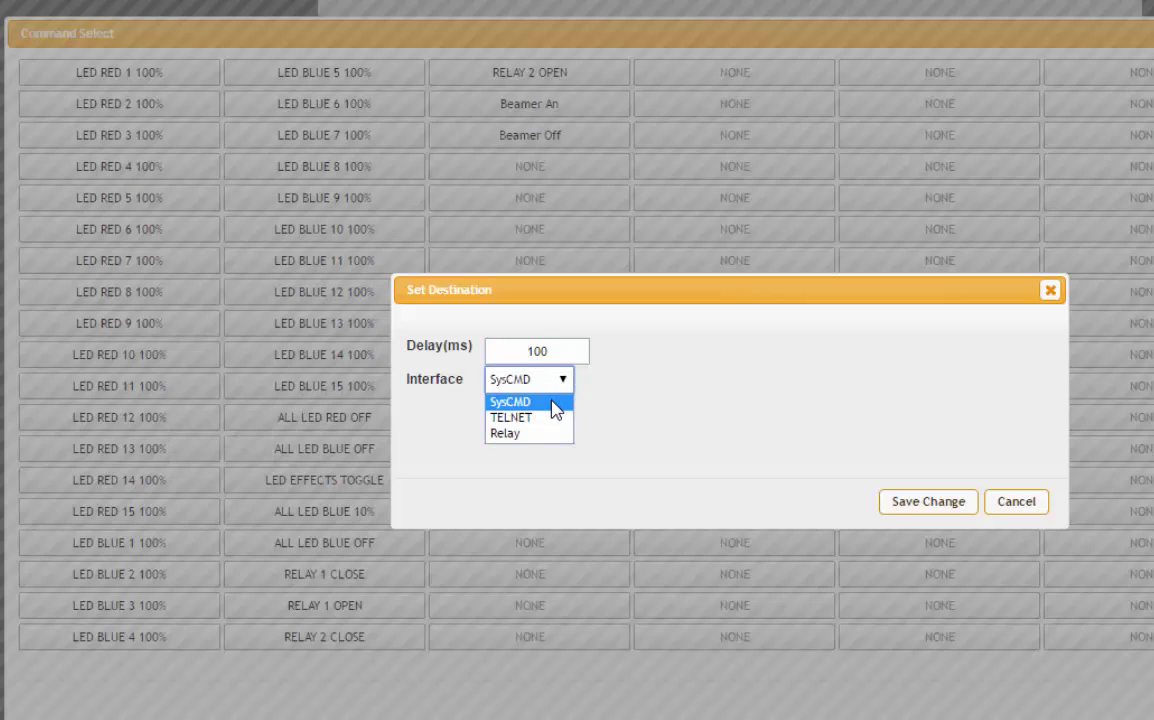
click(553, 404)
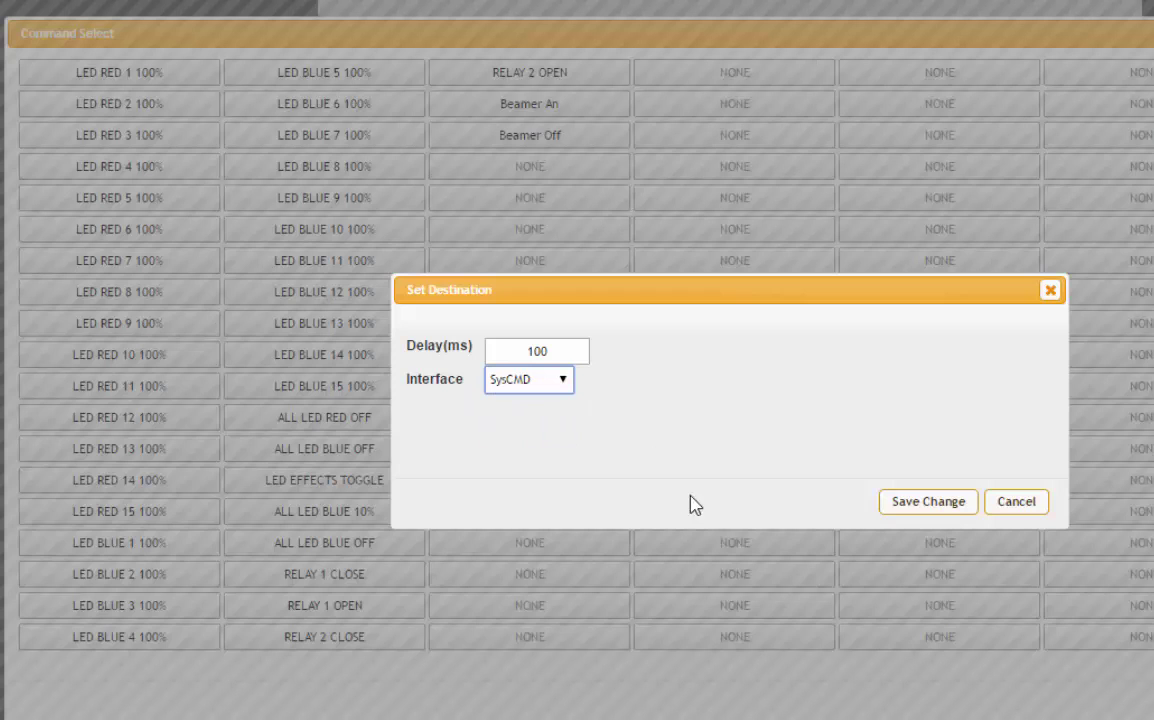
click(929, 504)
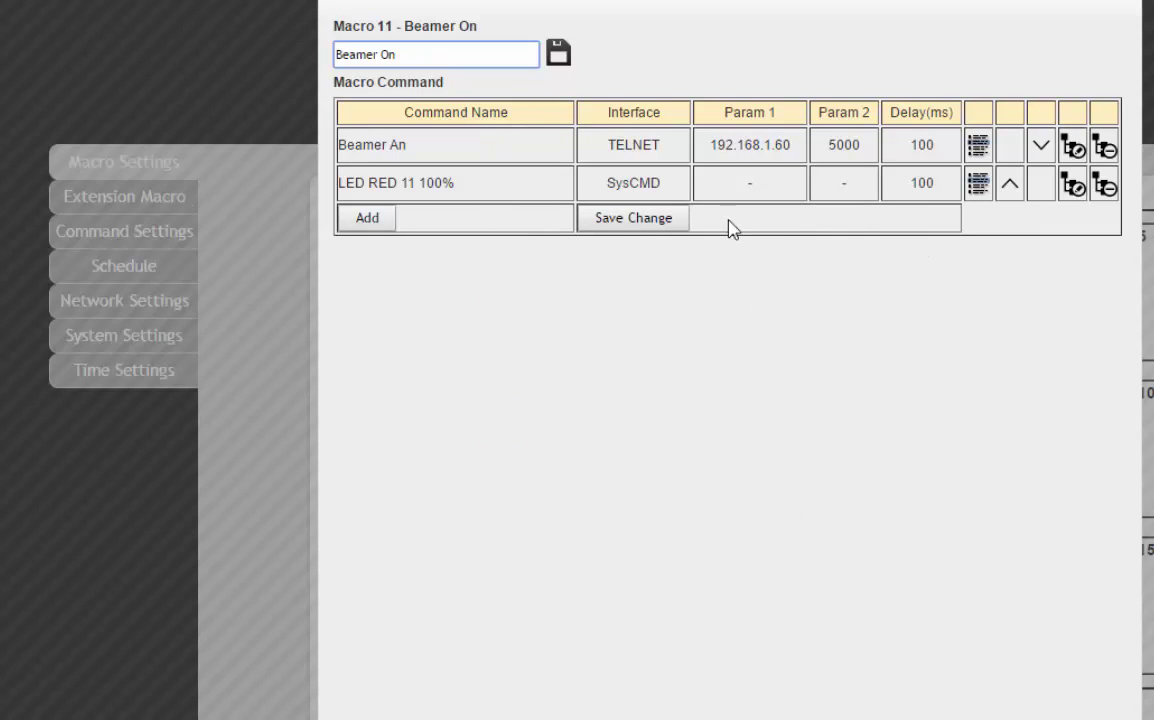
click(1010, 184)
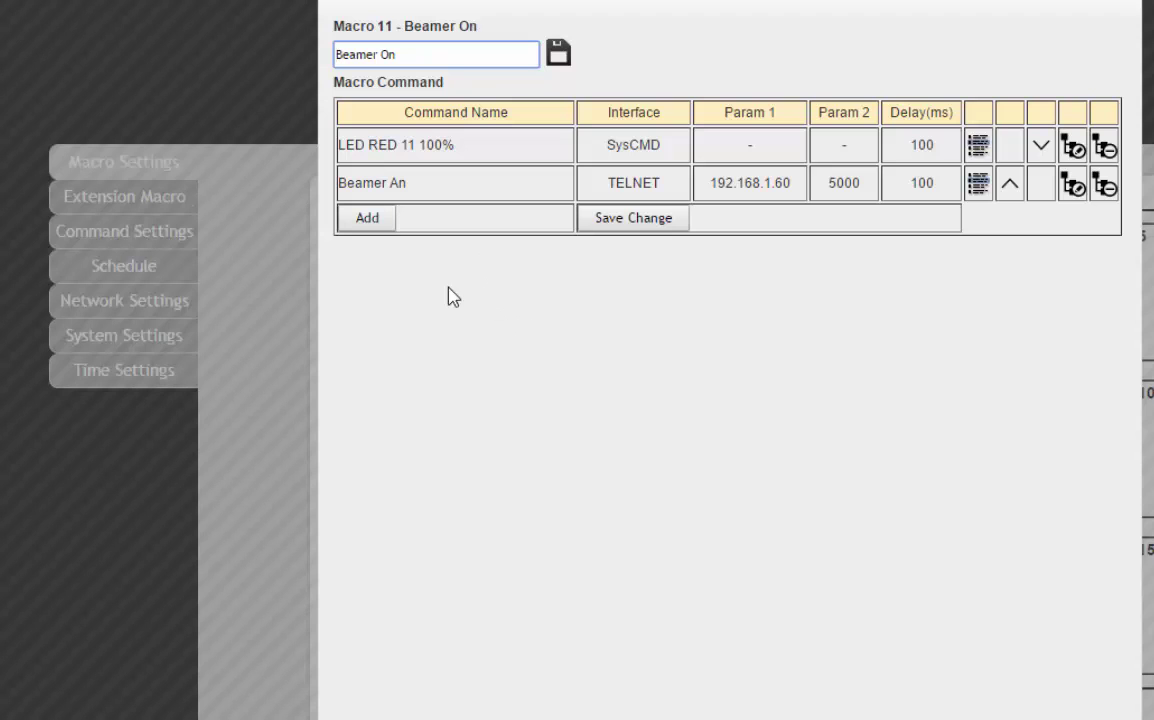
Add ALL LED RED OFF to Macro 11, move it to first place above Beamer An, and save.
click(371, 222)
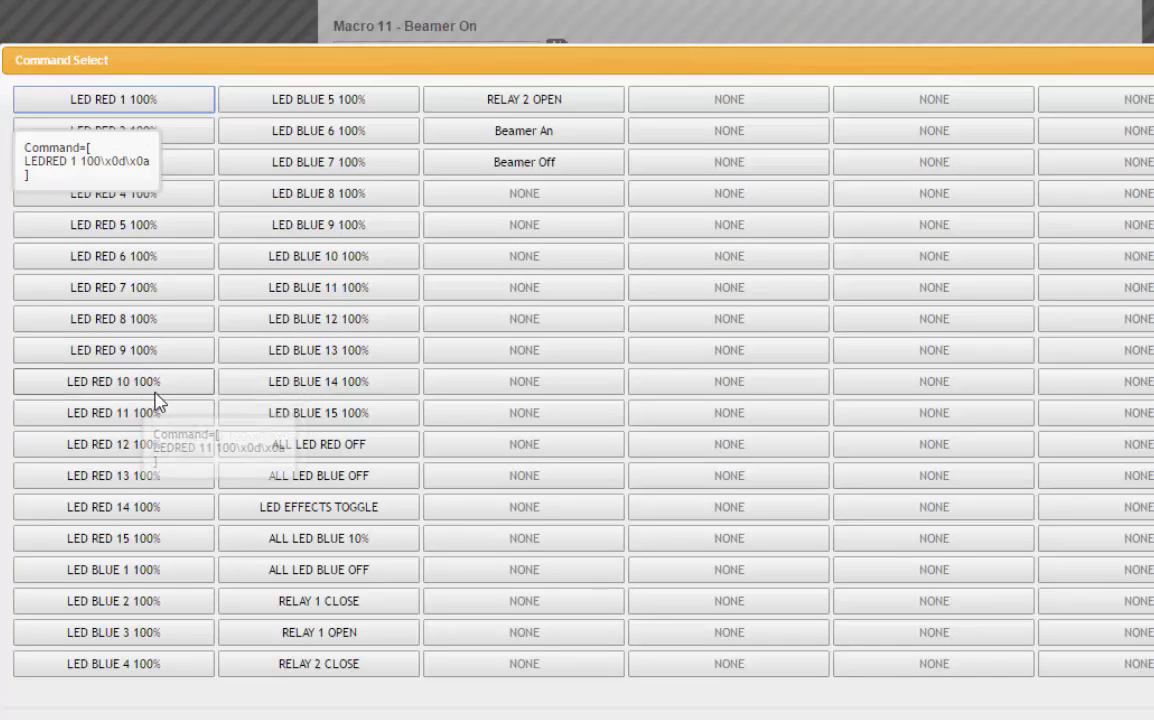
click(314, 449)
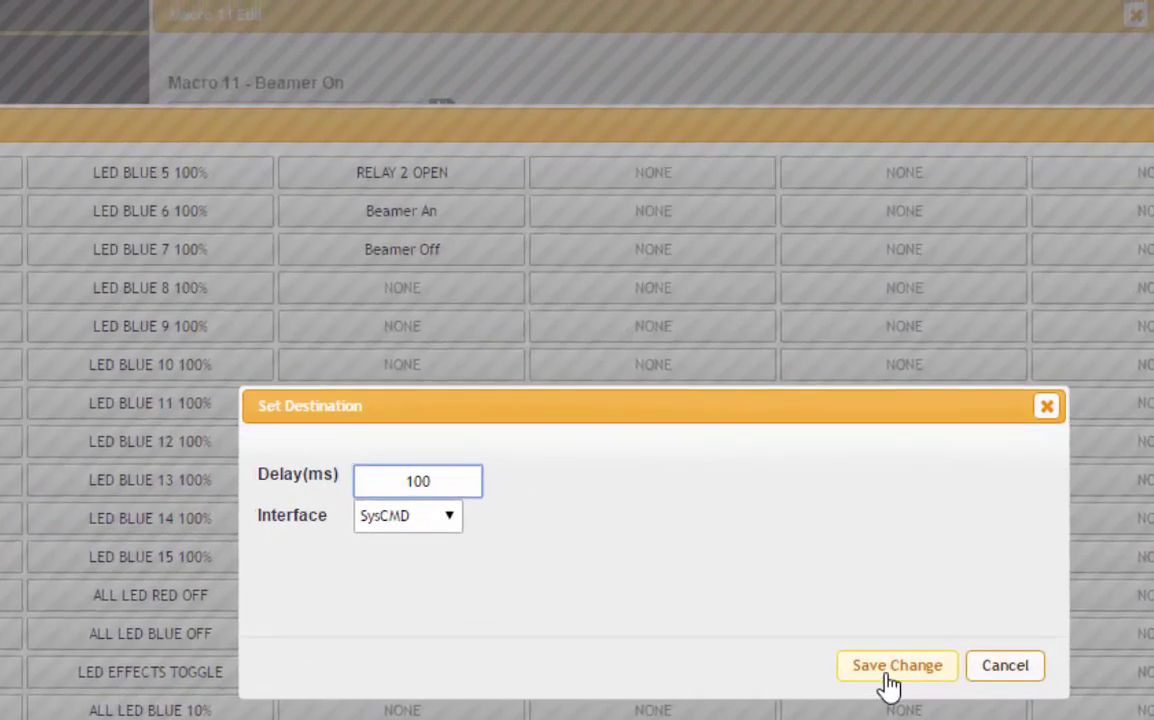
click(918, 503)
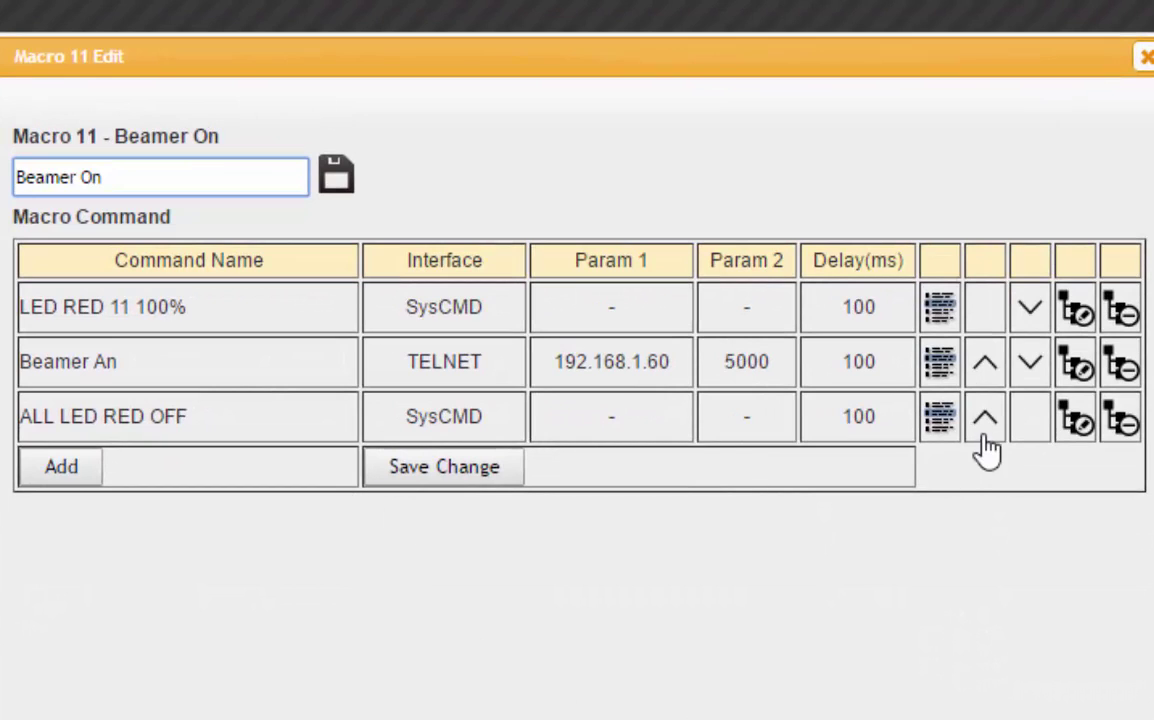
click(985, 422)
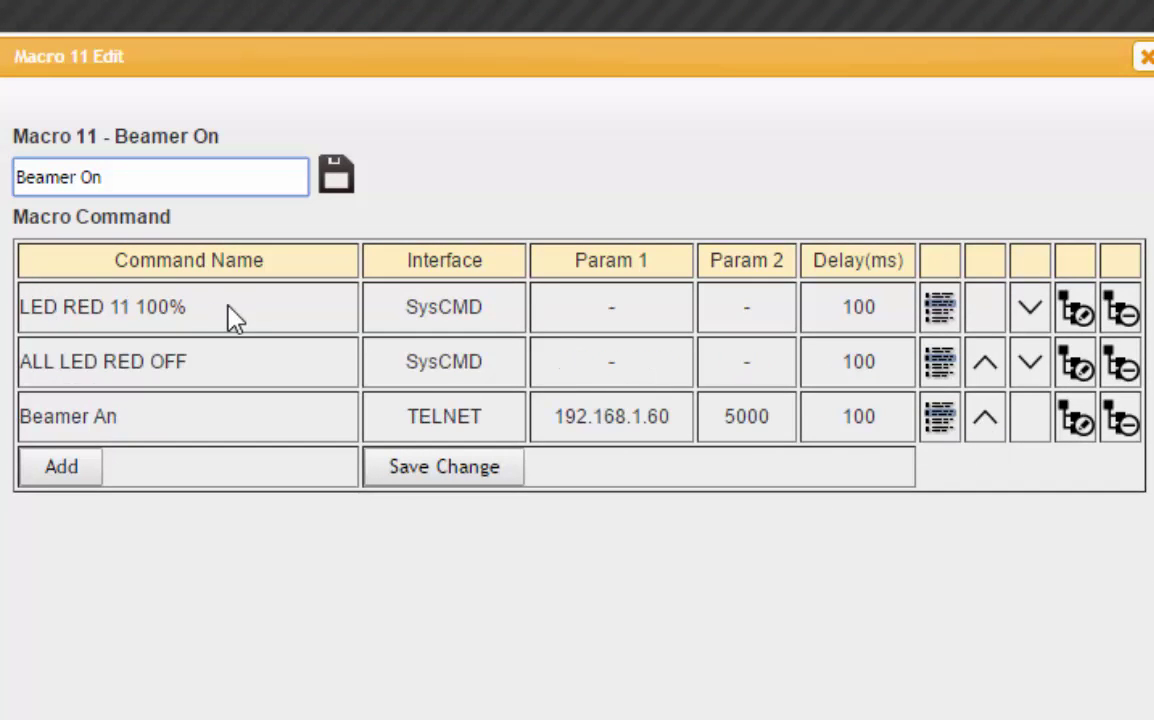
click(985, 365)
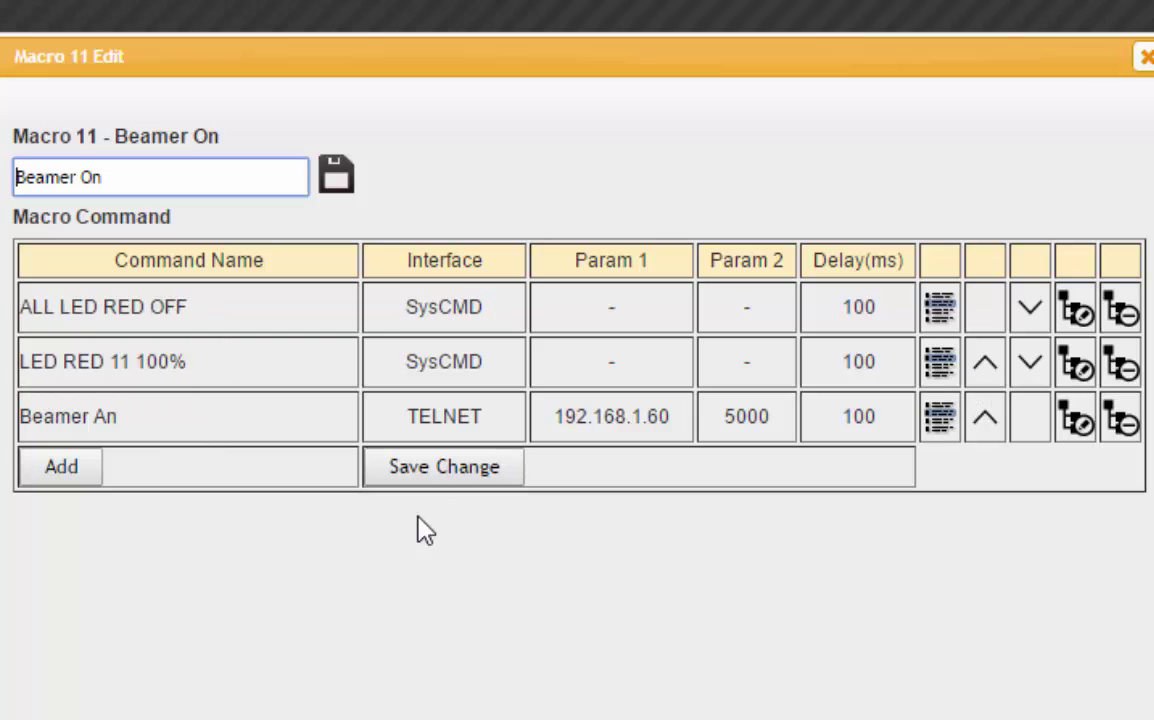
click(456, 472)
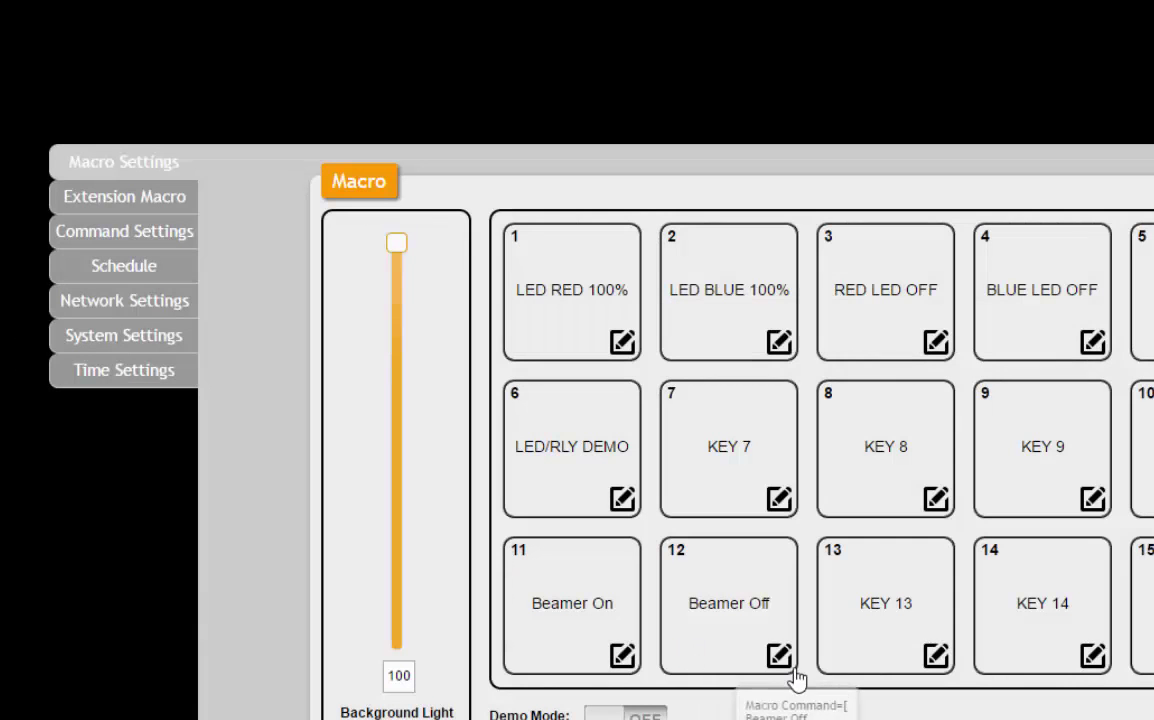
Add LED RED 12 100% and ALL LED RED OFF commands to Macro 12 Beamer Off.
click(779, 655)
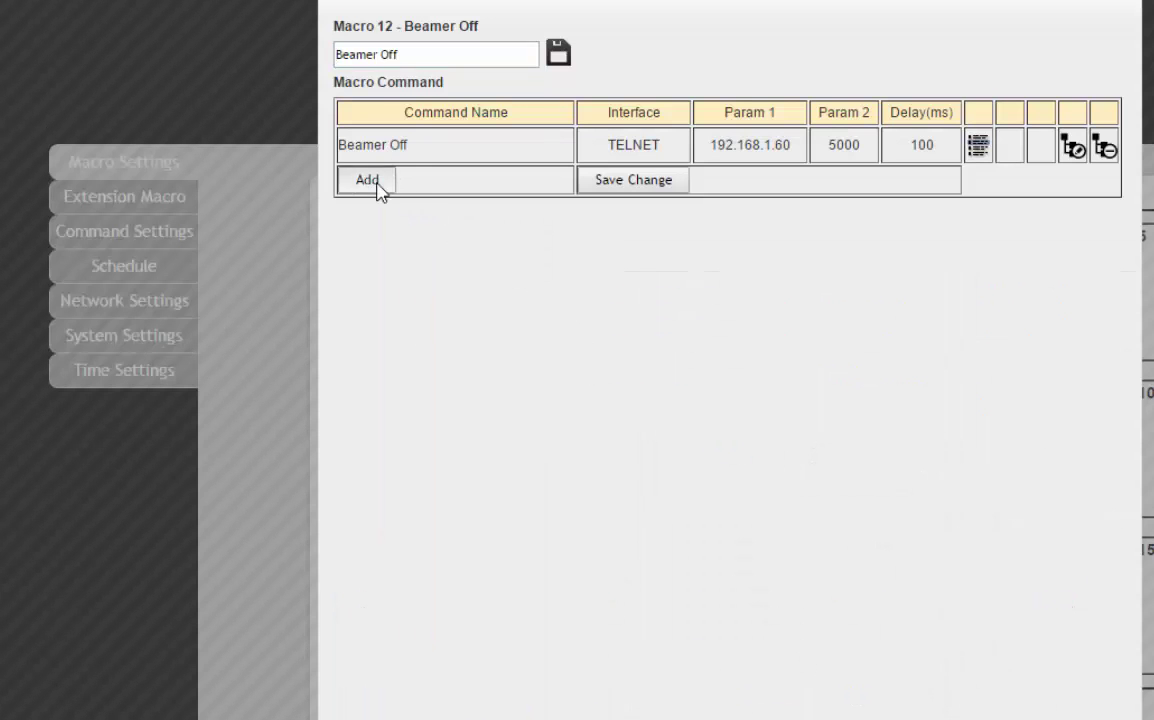
click(375, 182)
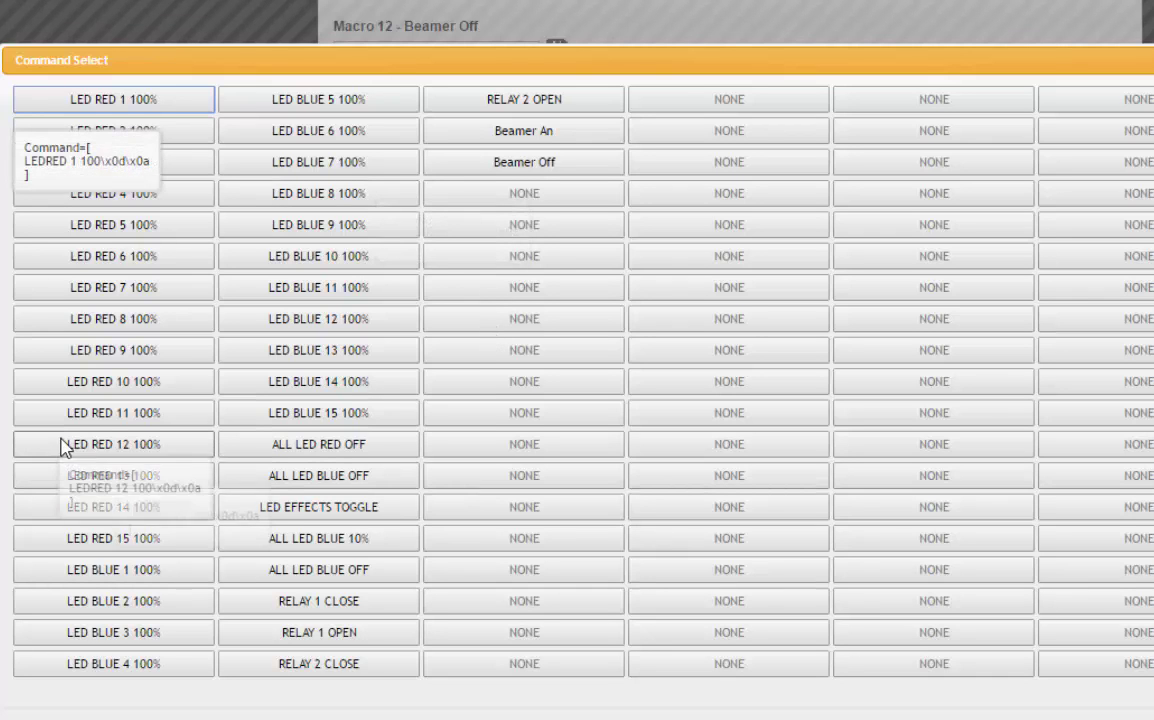
click(72, 449)
click(926, 505)
click(370, 219)
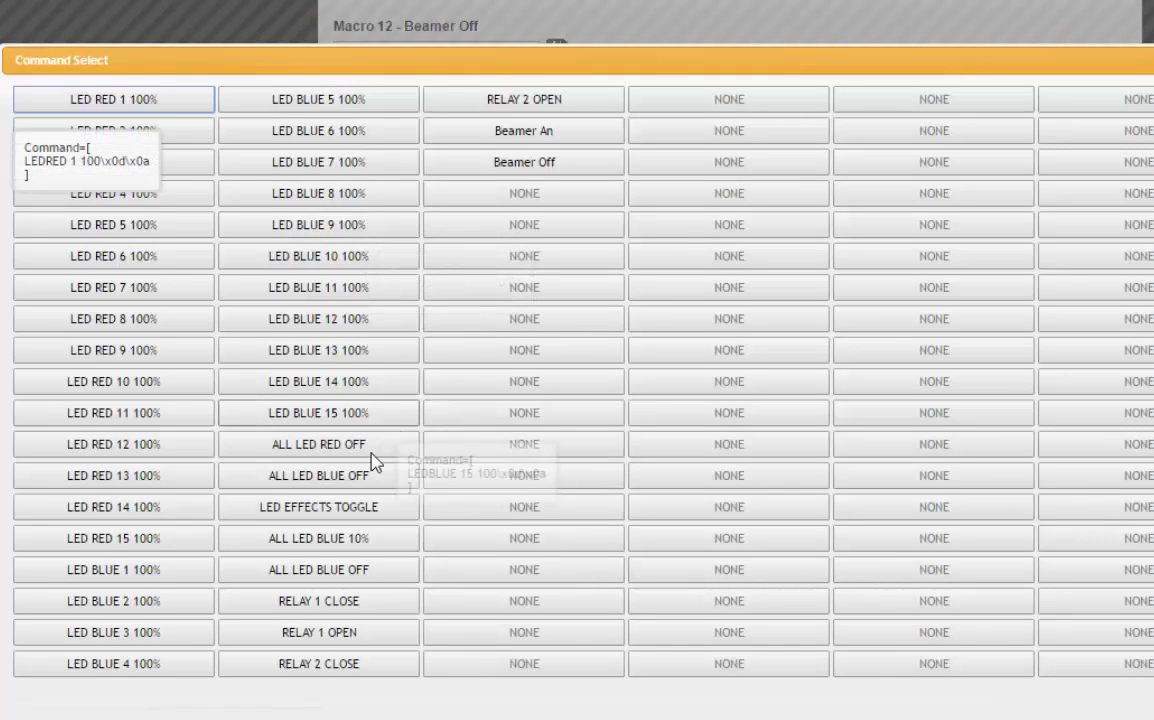
click(357, 450)
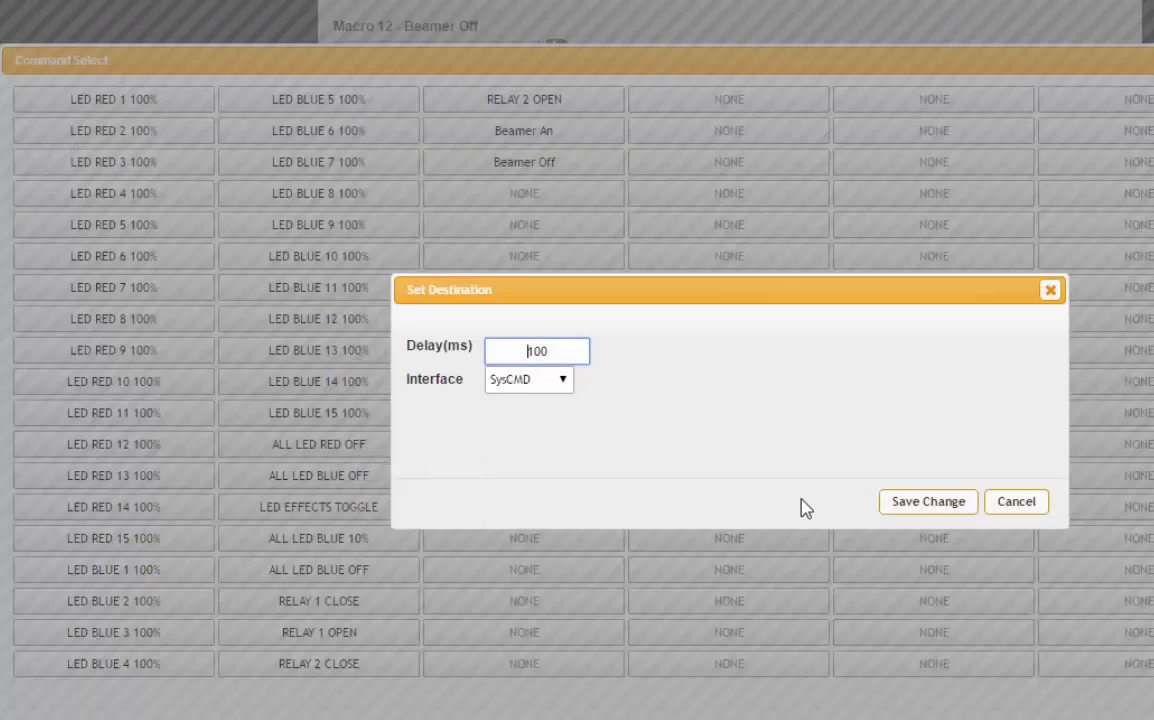
click(940, 507)
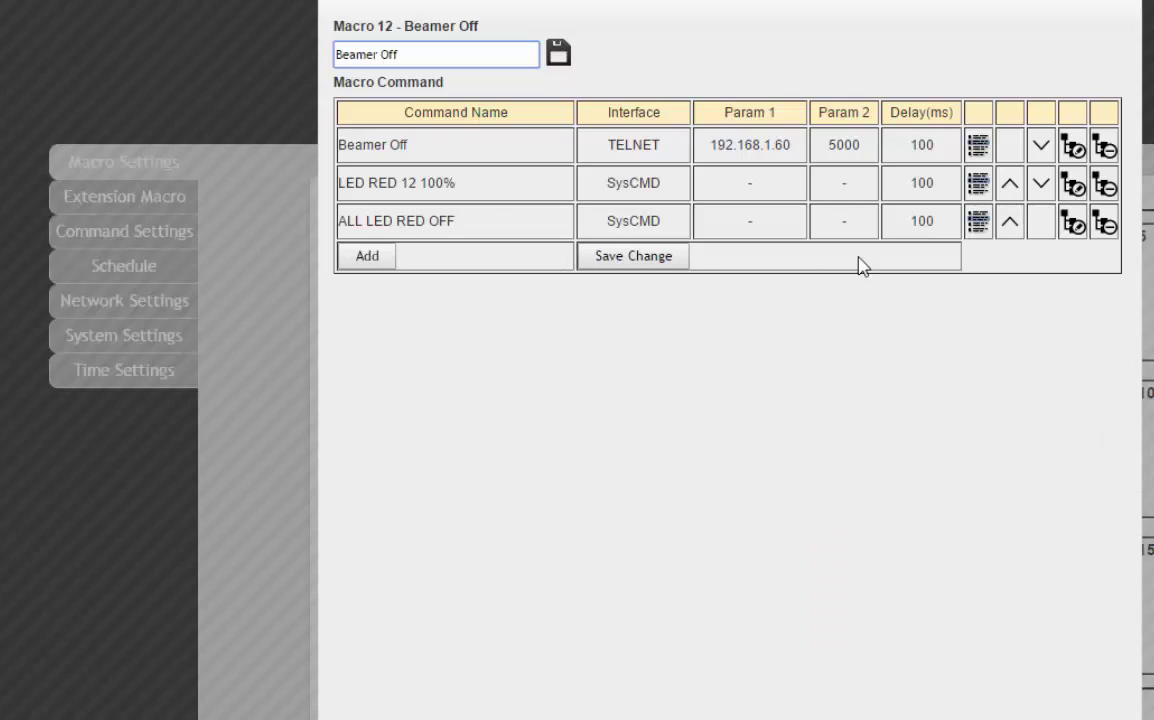
Reorder Macro 12 to ALL LED RED OFF, LED RED 12 100%, Beamer Off, and save.
click(1009, 224)
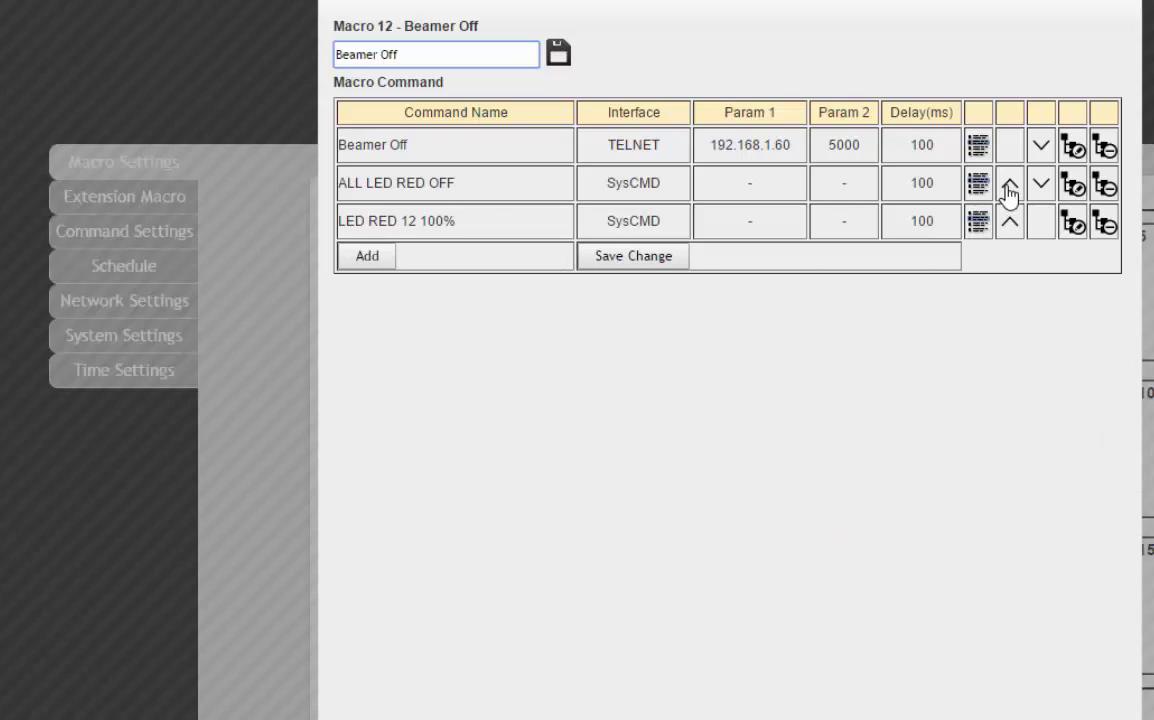
click(1008, 184)
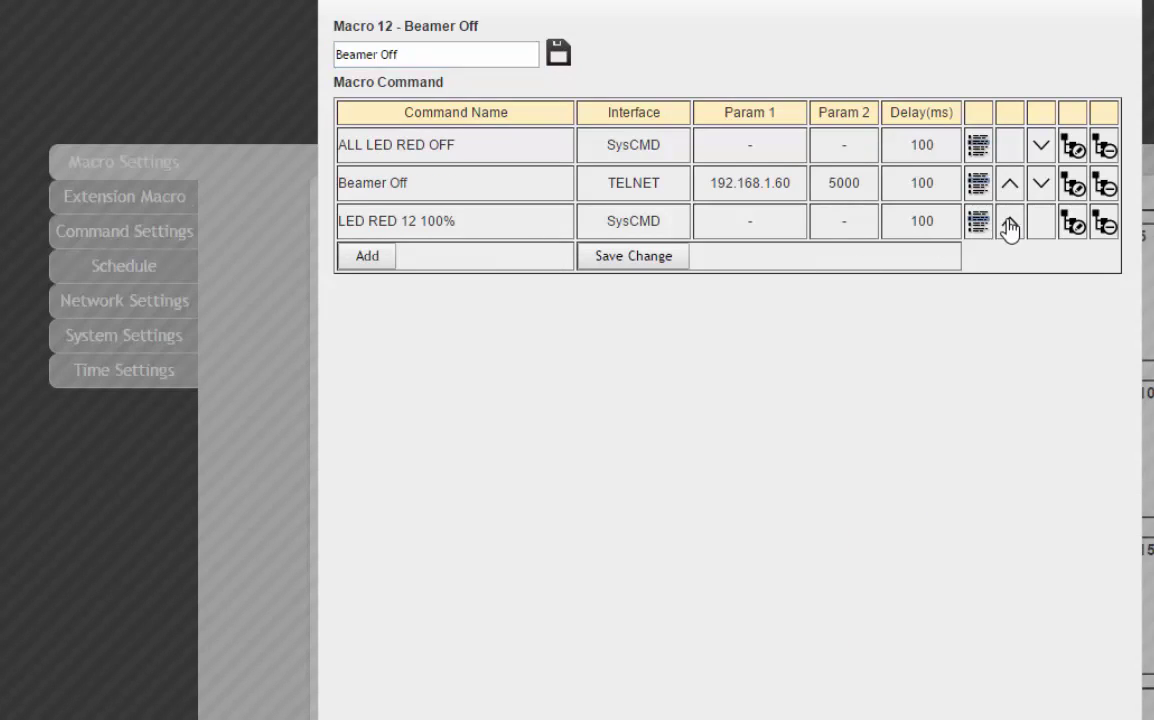
click(1008, 223)
click(605, 258)
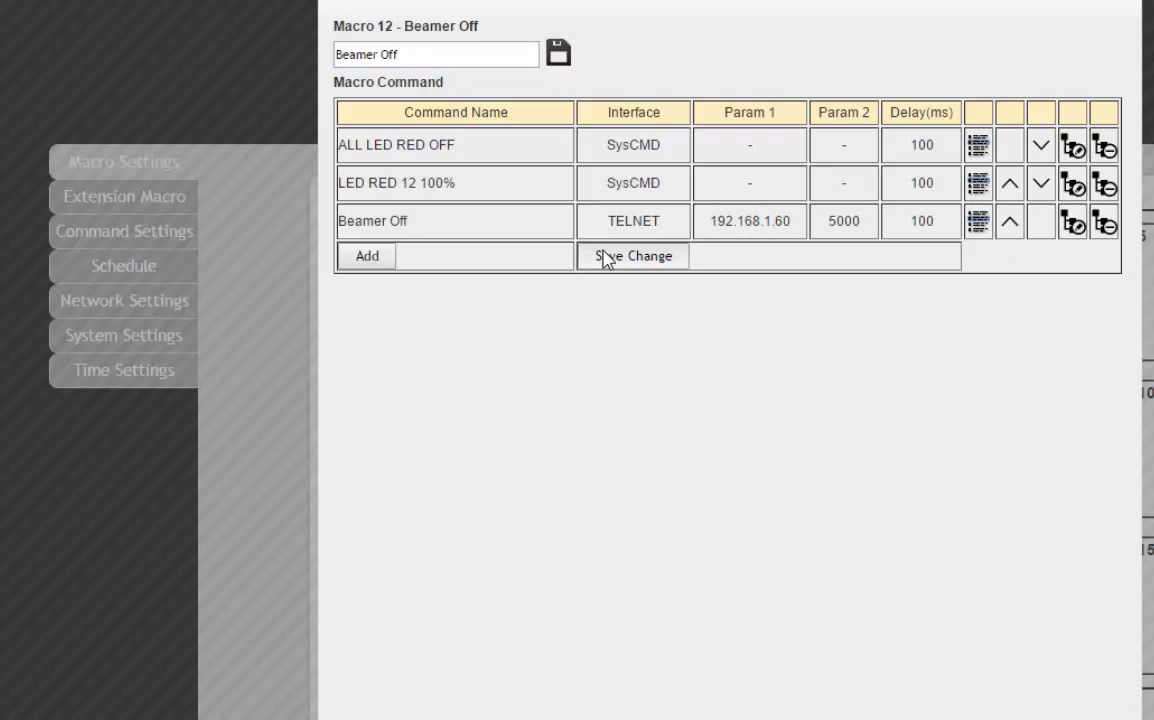